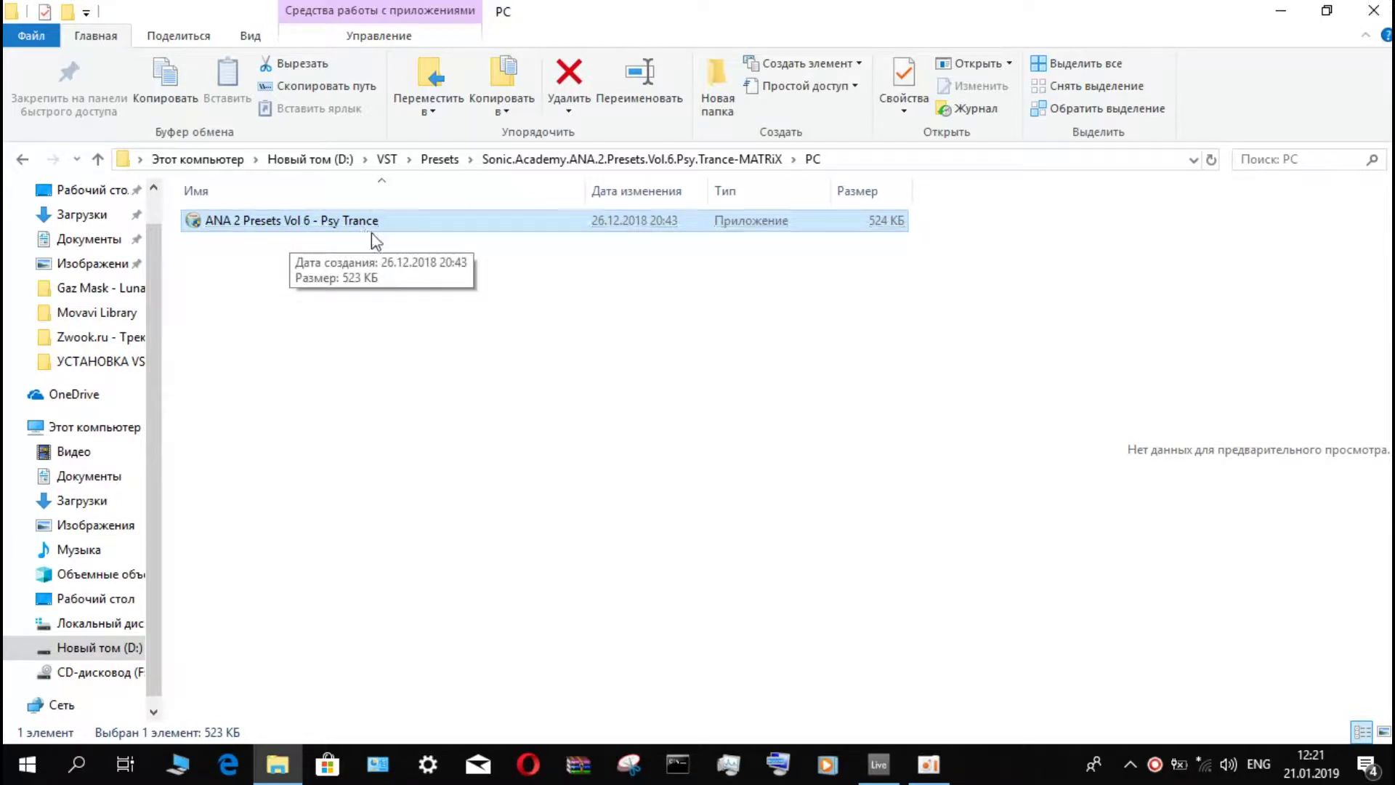
Step: Install the ANA 2 Presets Vol 6 - Psy Trance pack from the PC folder and finish the setup
{"action": "double_click", "coordinate": [294, 221]}
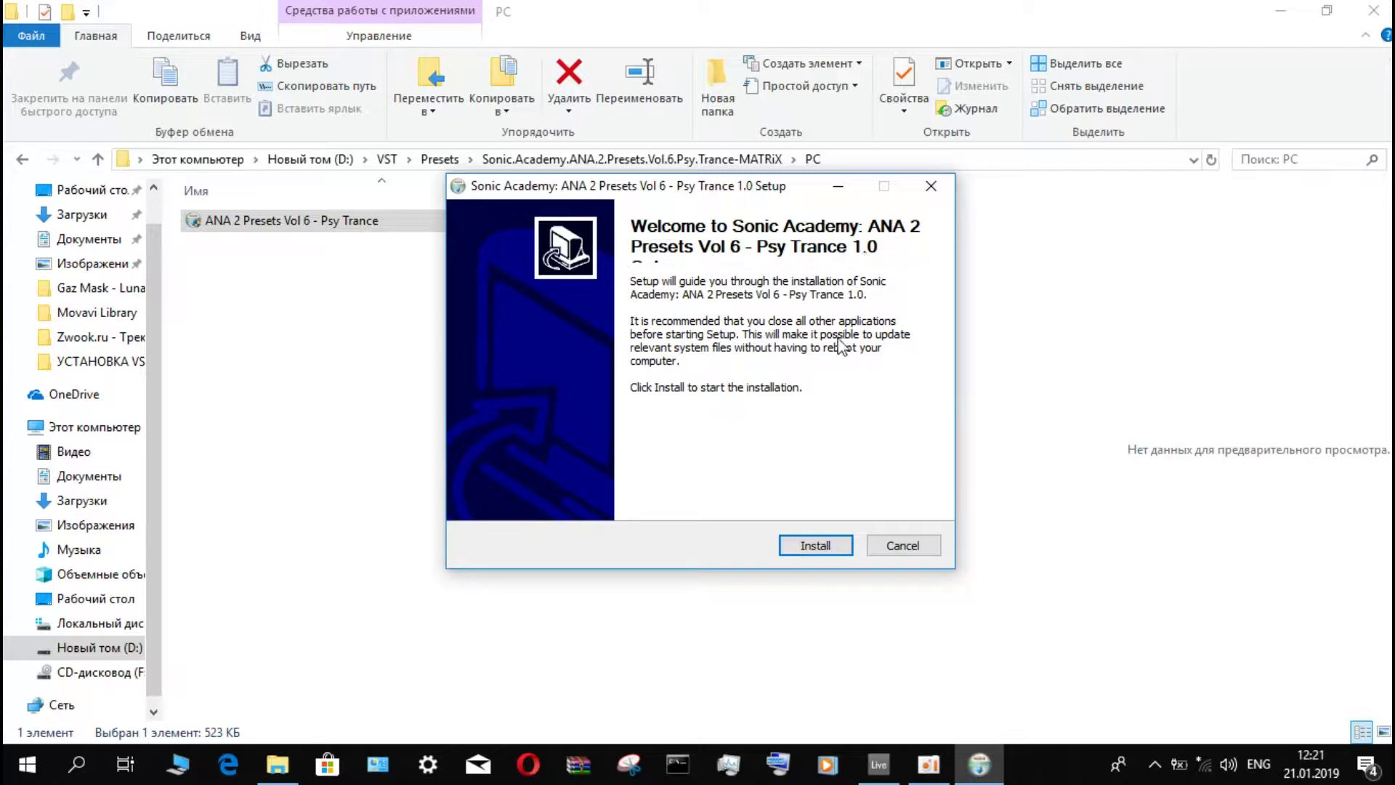
{"action": "left_click", "coordinate": [814, 547]}
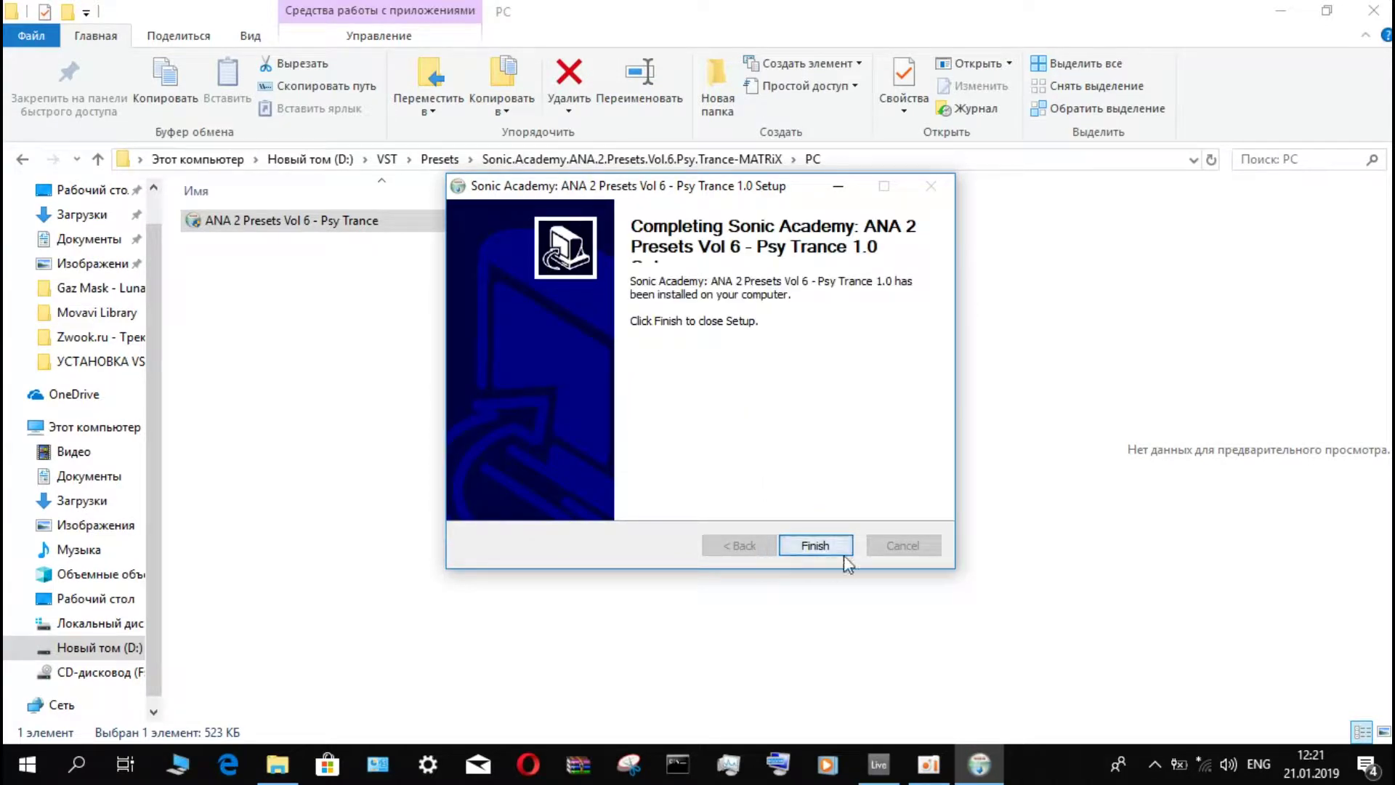
{"action": "left_click", "coordinate": [815, 546]}
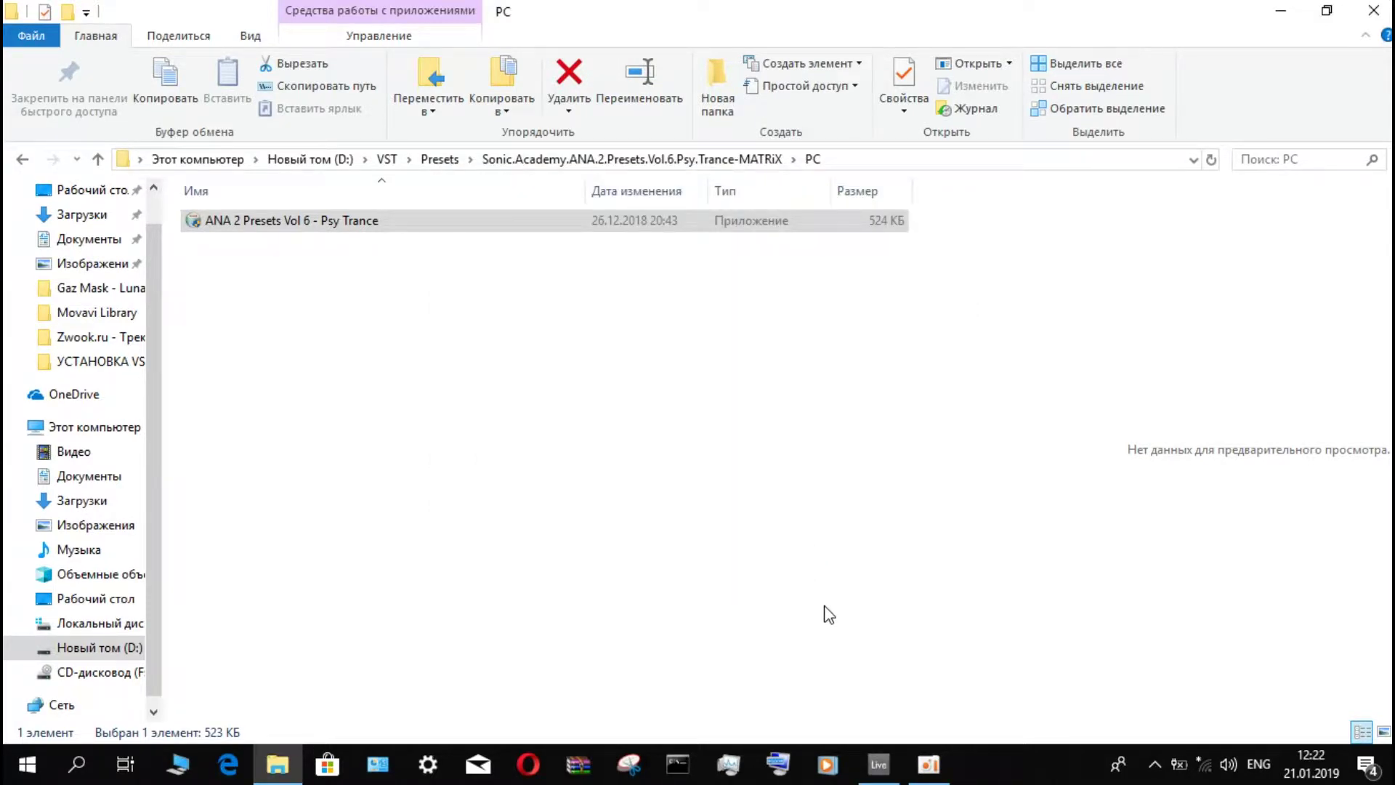
Step: Switch to Ableton Live and rescan the plug-ins from the Preferences
{"action": "left_click", "coordinate": [879, 764]}
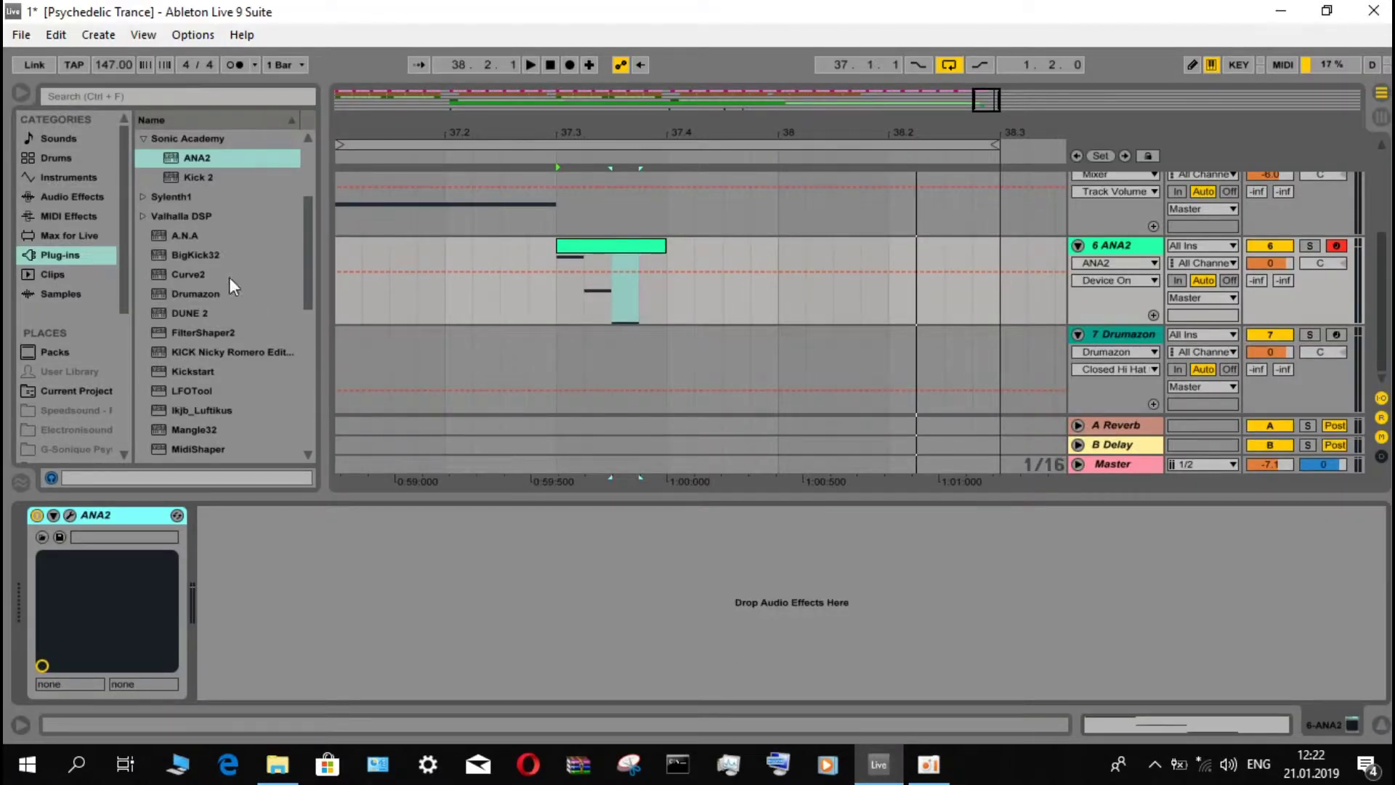
{"action": "left_click", "coordinate": [194, 37]}
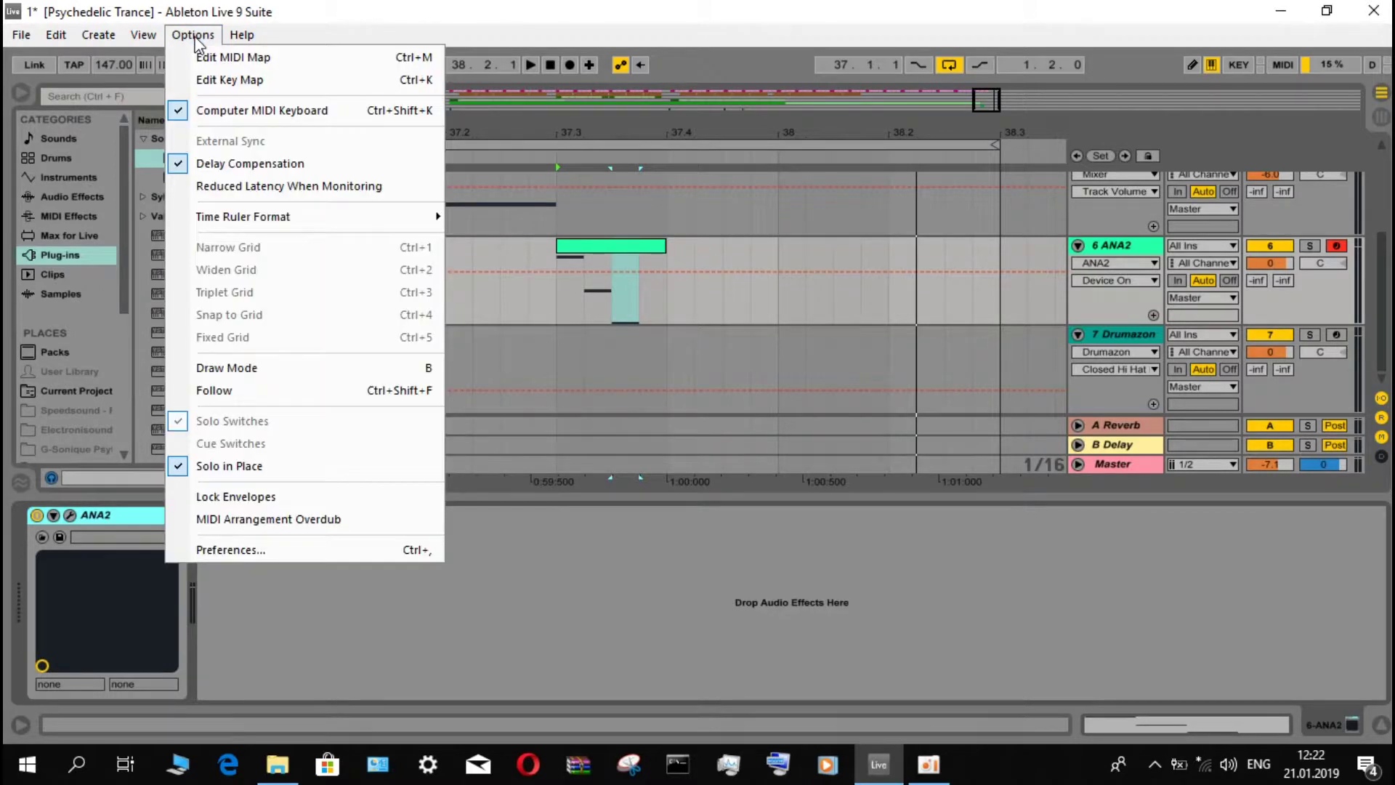
{"action": "left_click", "coordinate": [268, 552]}
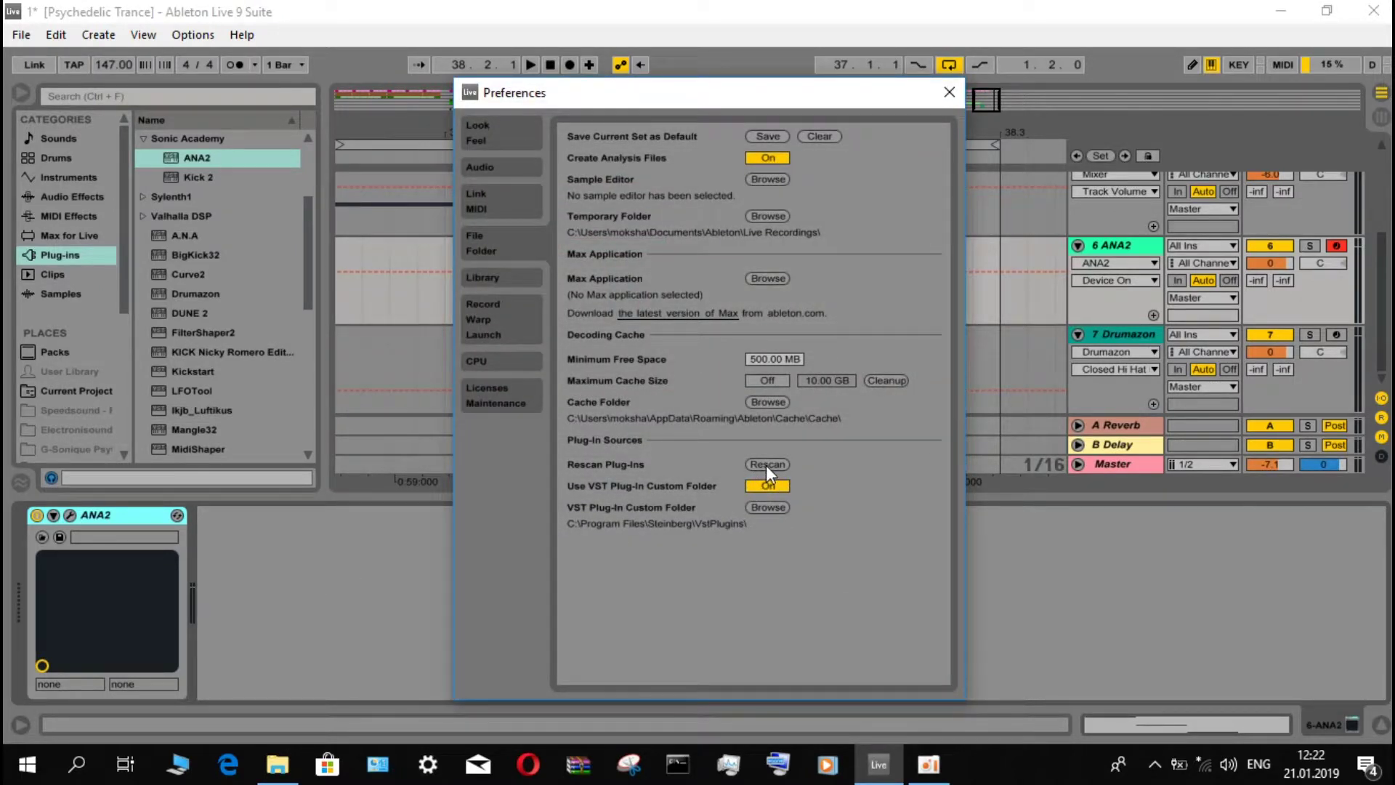
{"action": "left_click", "coordinate": [766, 466]}
{"action": "left_click", "coordinate": [948, 90]}
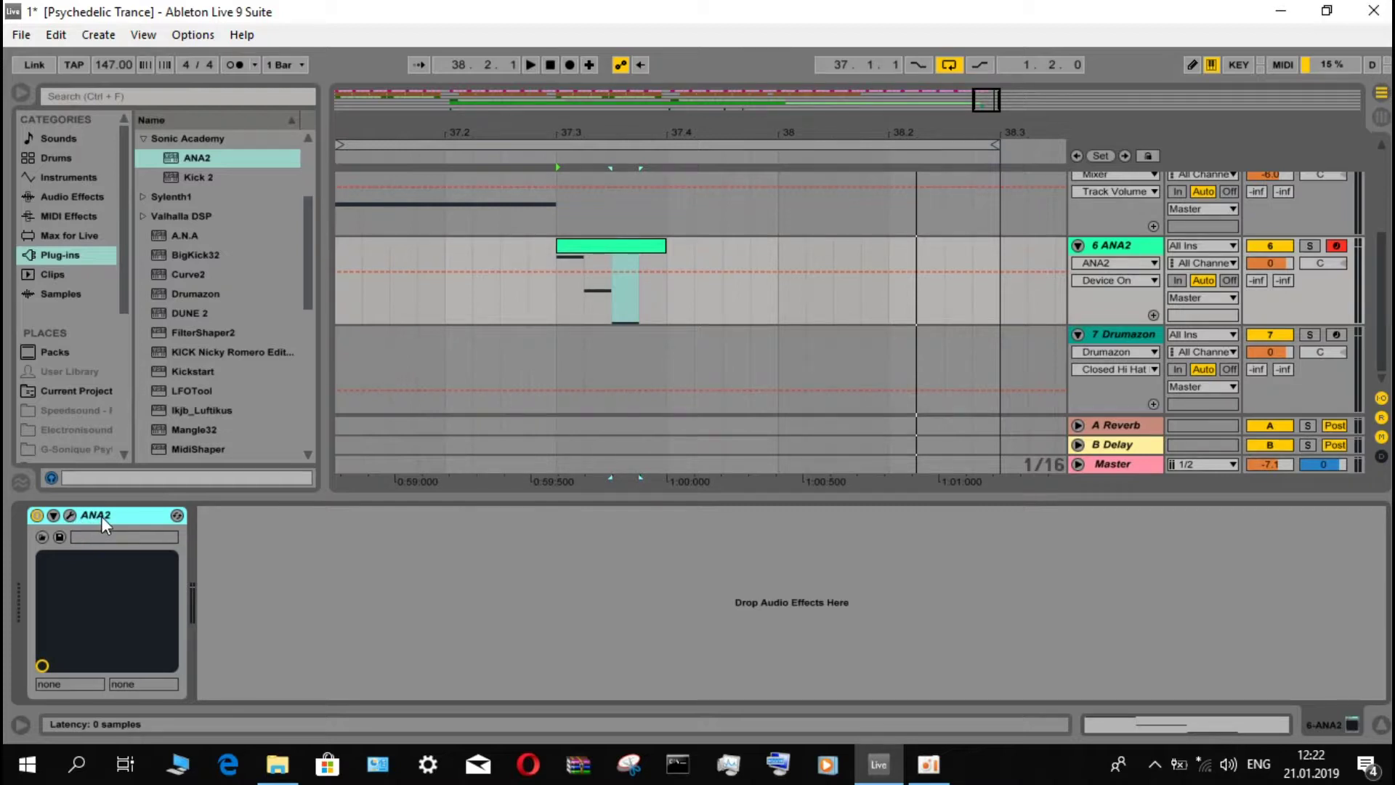
Step: Delete the ANA2 instrument from track 6 and load a fresh ANA2 instance in its place
{"action": "key", "text": "Delete"}
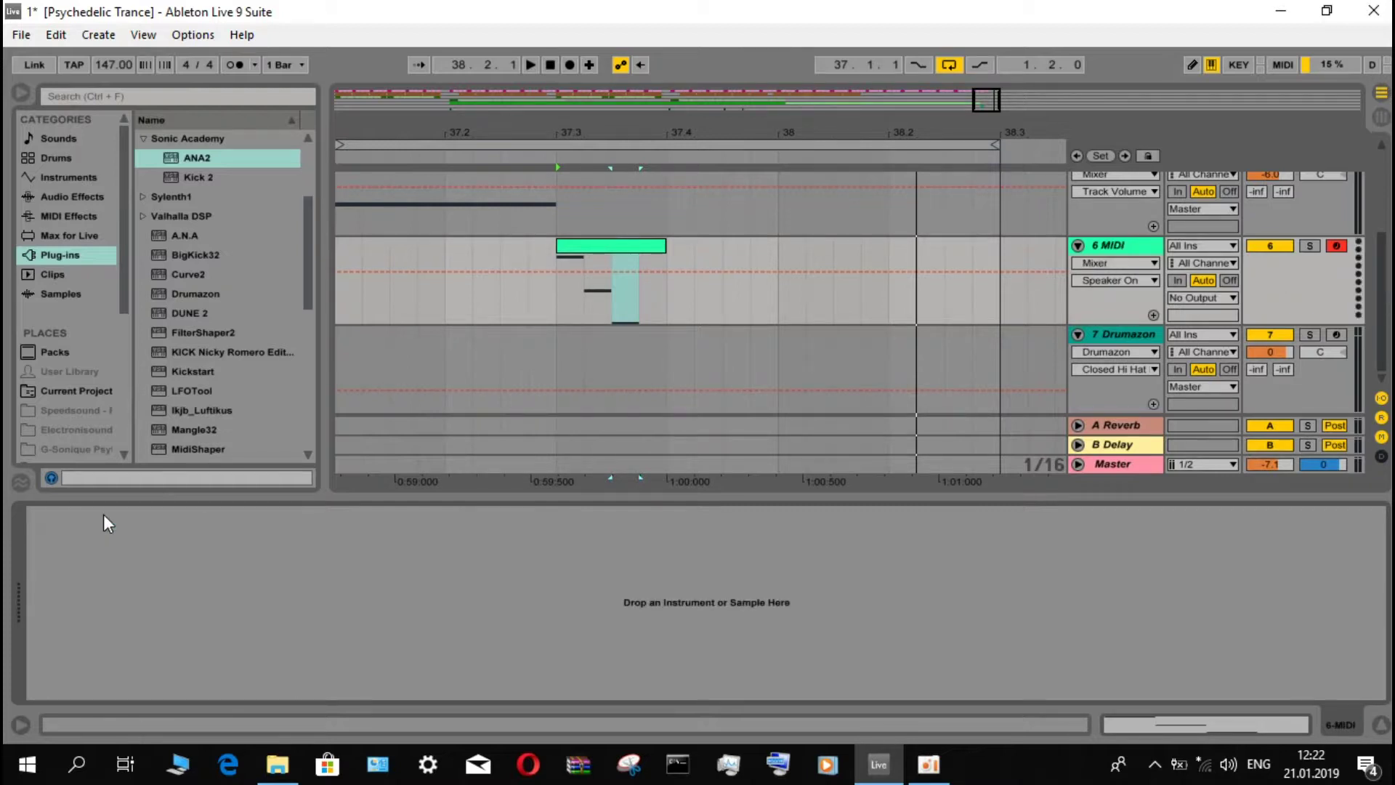
{"action": "left_click", "coordinate": [188, 155]}
{"action": "left_click_drag", "start_coordinate": [189, 155], "coordinate": [285, 538]}
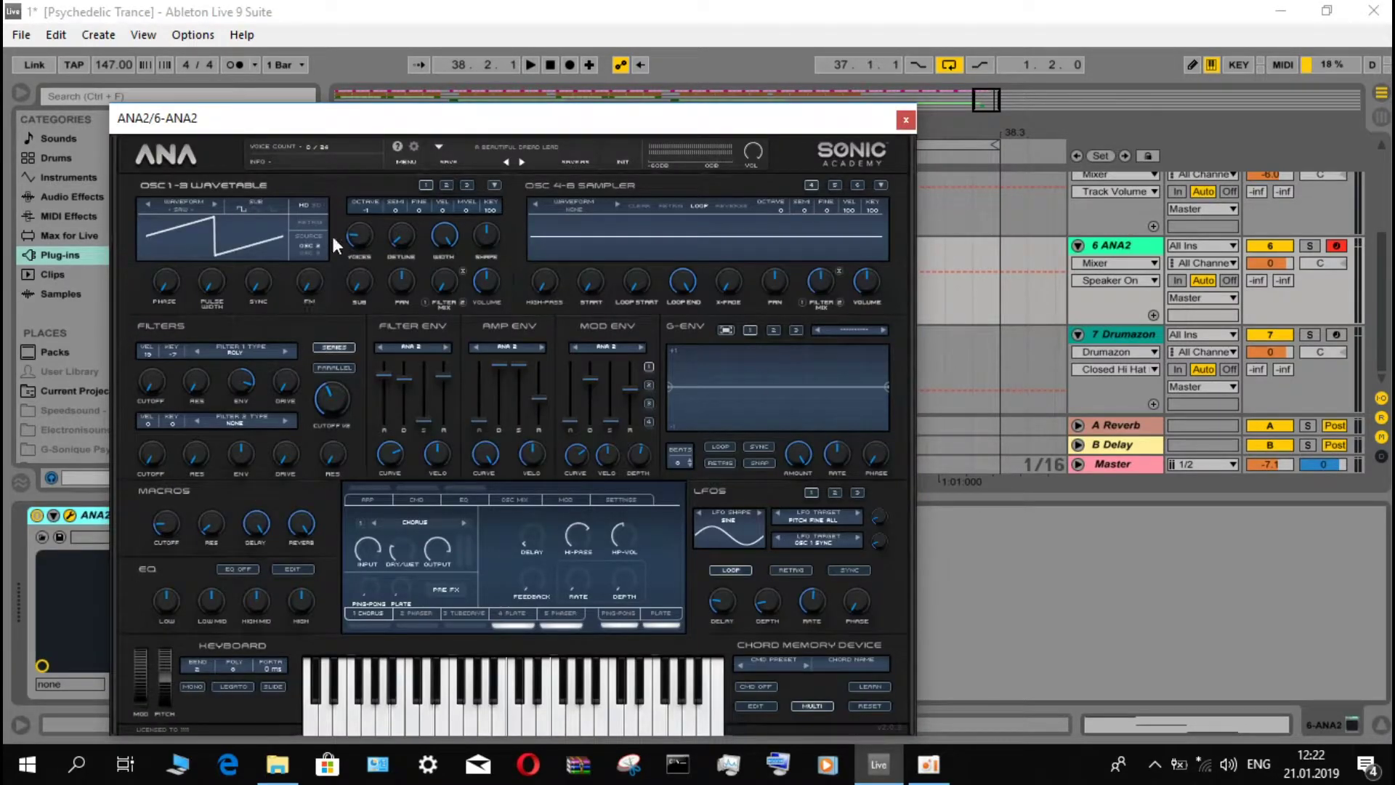
Step: Open ANA2's user preset folder on disk and examine the preset files in DLC\Presets Vol 6 - Psy Trance
{"action": "left_click", "coordinate": [405, 164]}
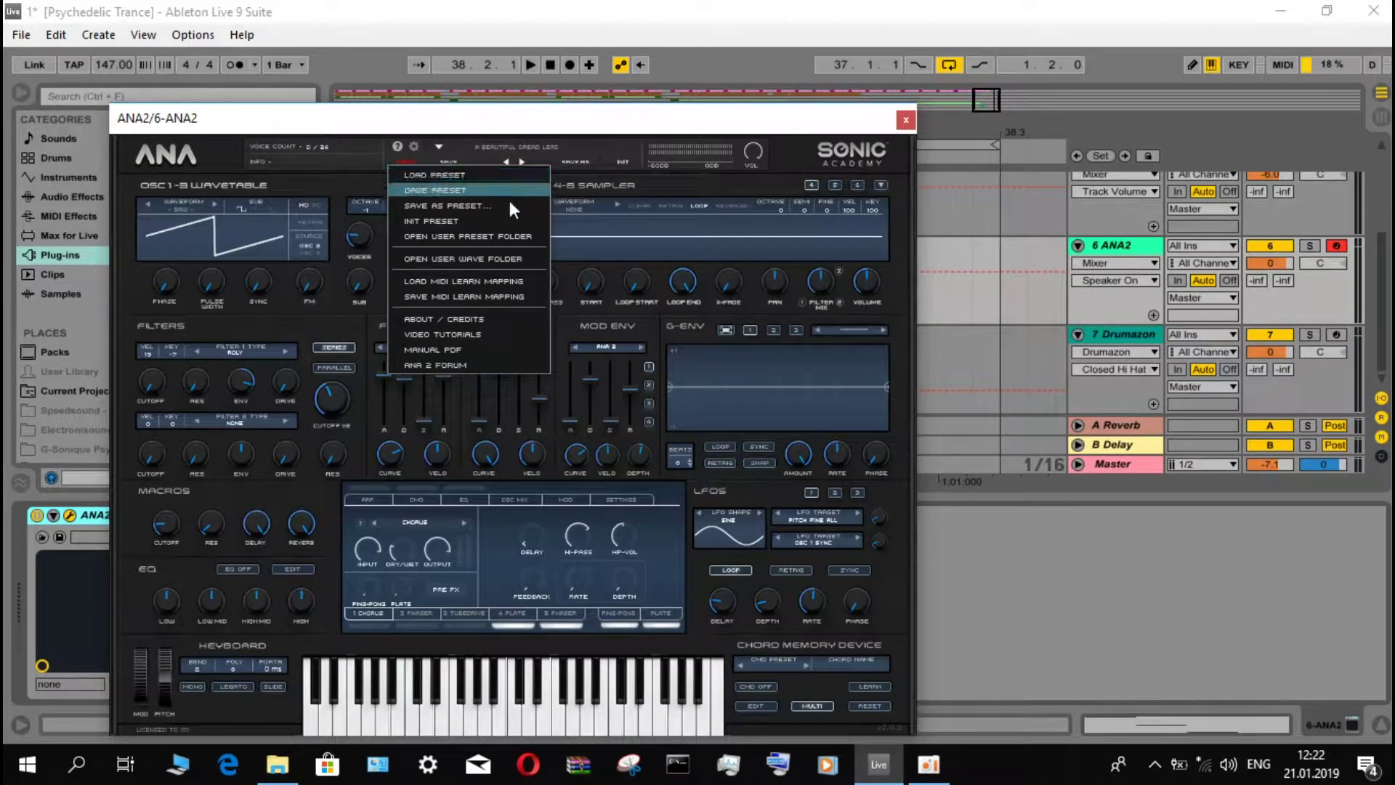
{"action": "left_click", "coordinate": [457, 236]}
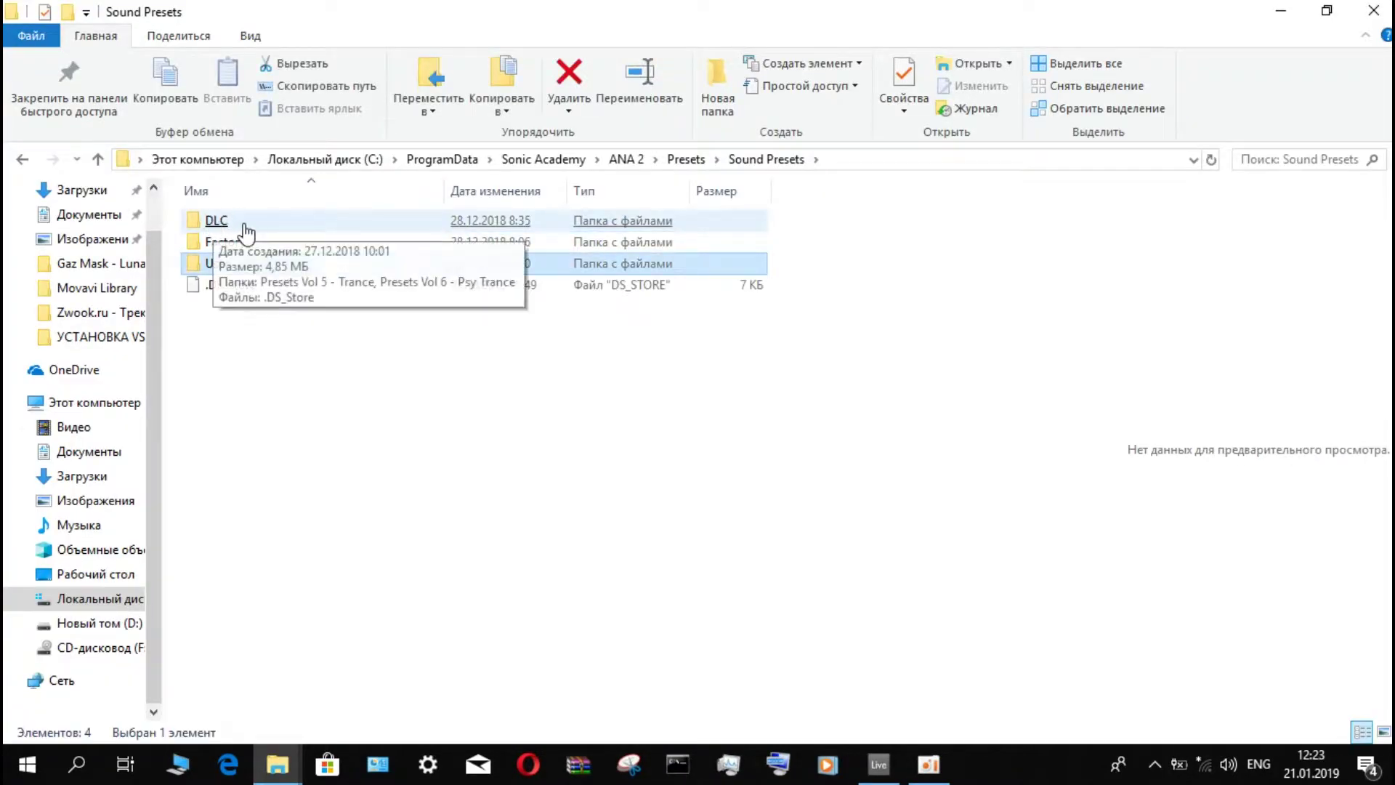
{"action": "double_click", "coordinate": [280, 226]}
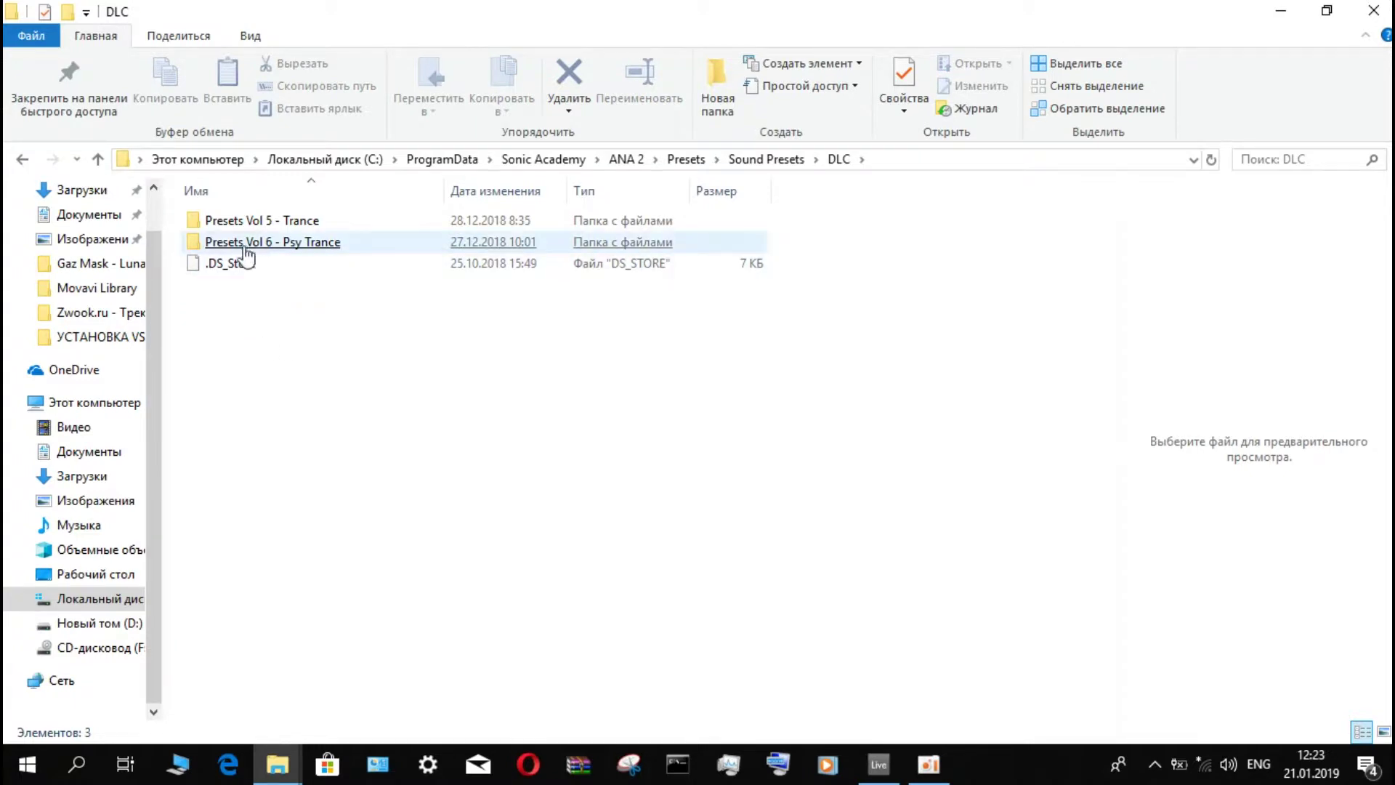
{"action": "double_click", "coordinate": [260, 243]}
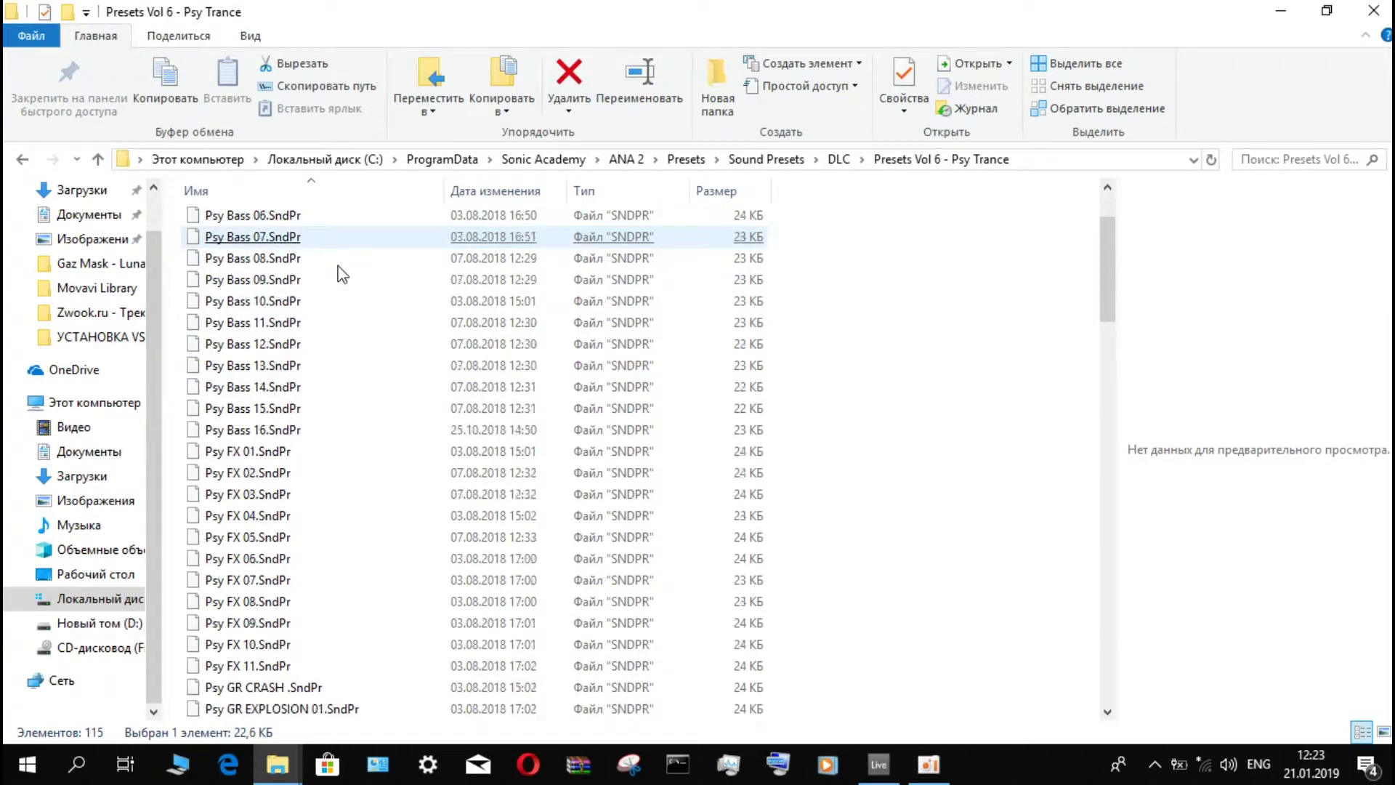
{"action": "scroll", "coordinate": [336, 250], "scroll_direction": "down", "scroll_amount": 9}
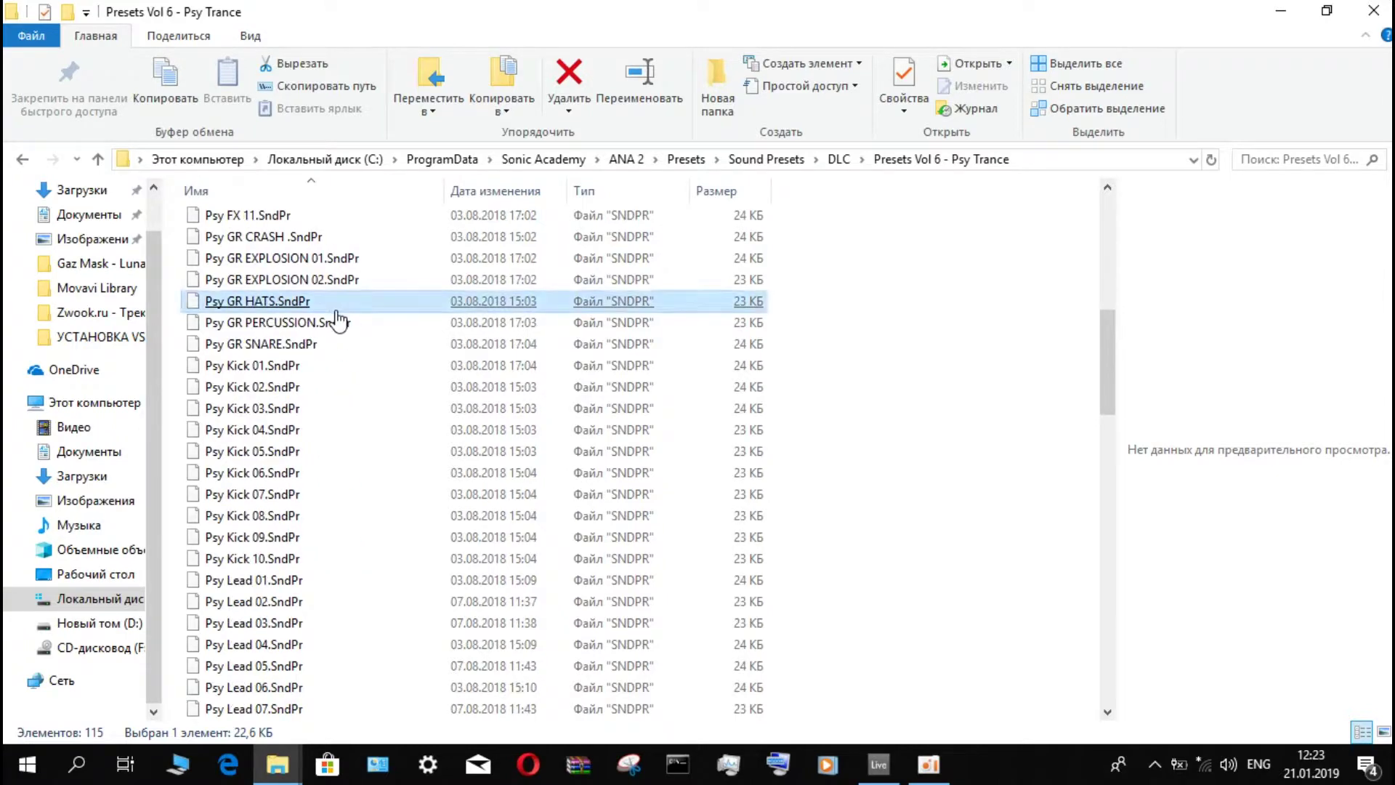
{"action": "scroll", "coordinate": [336, 322], "scroll_direction": "down", "scroll_amount": 10}
{"action": "scroll", "coordinate": [338, 324], "scroll_direction": "down", "scroll_amount": 12}
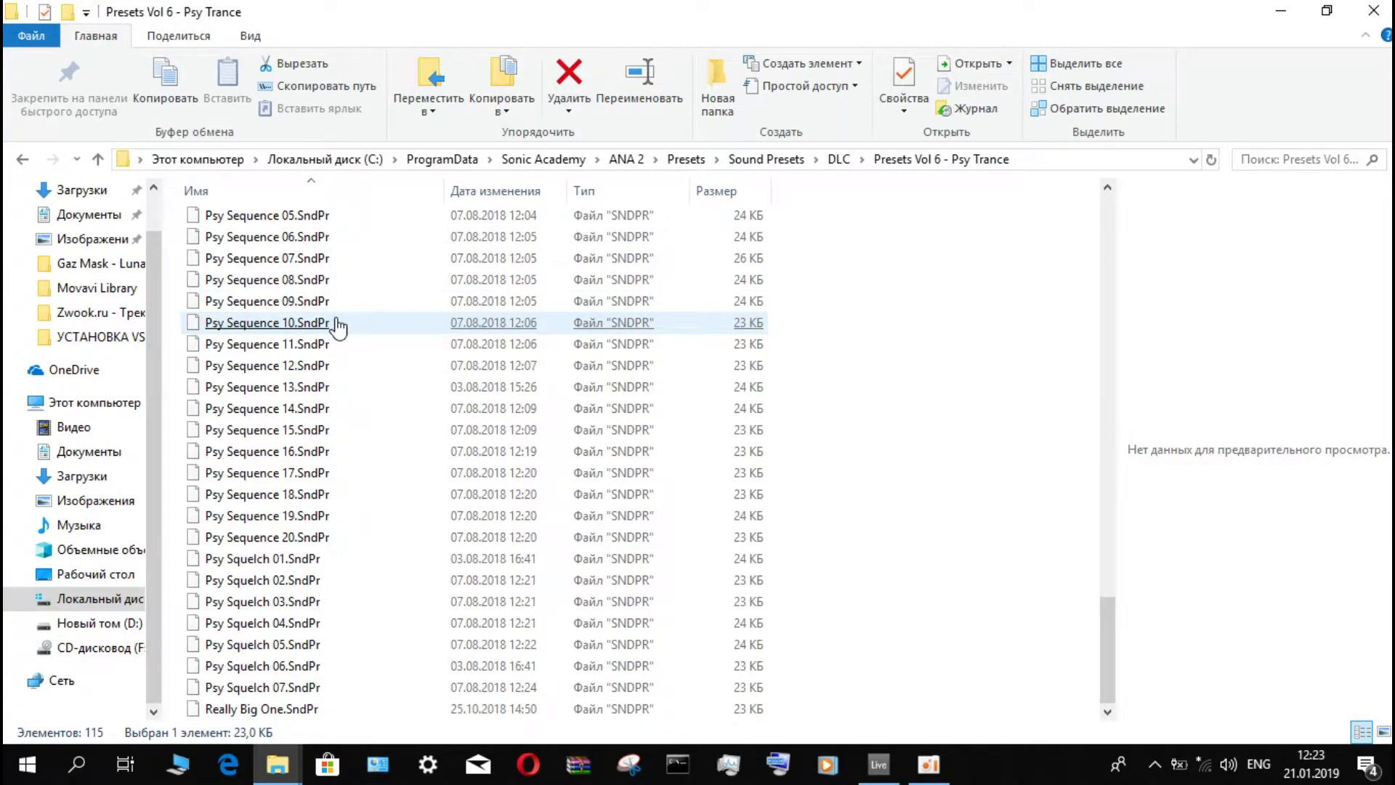
{"action": "left_click_drag", "start_coordinate": [1102, 654], "coordinate": [1053, 249]}
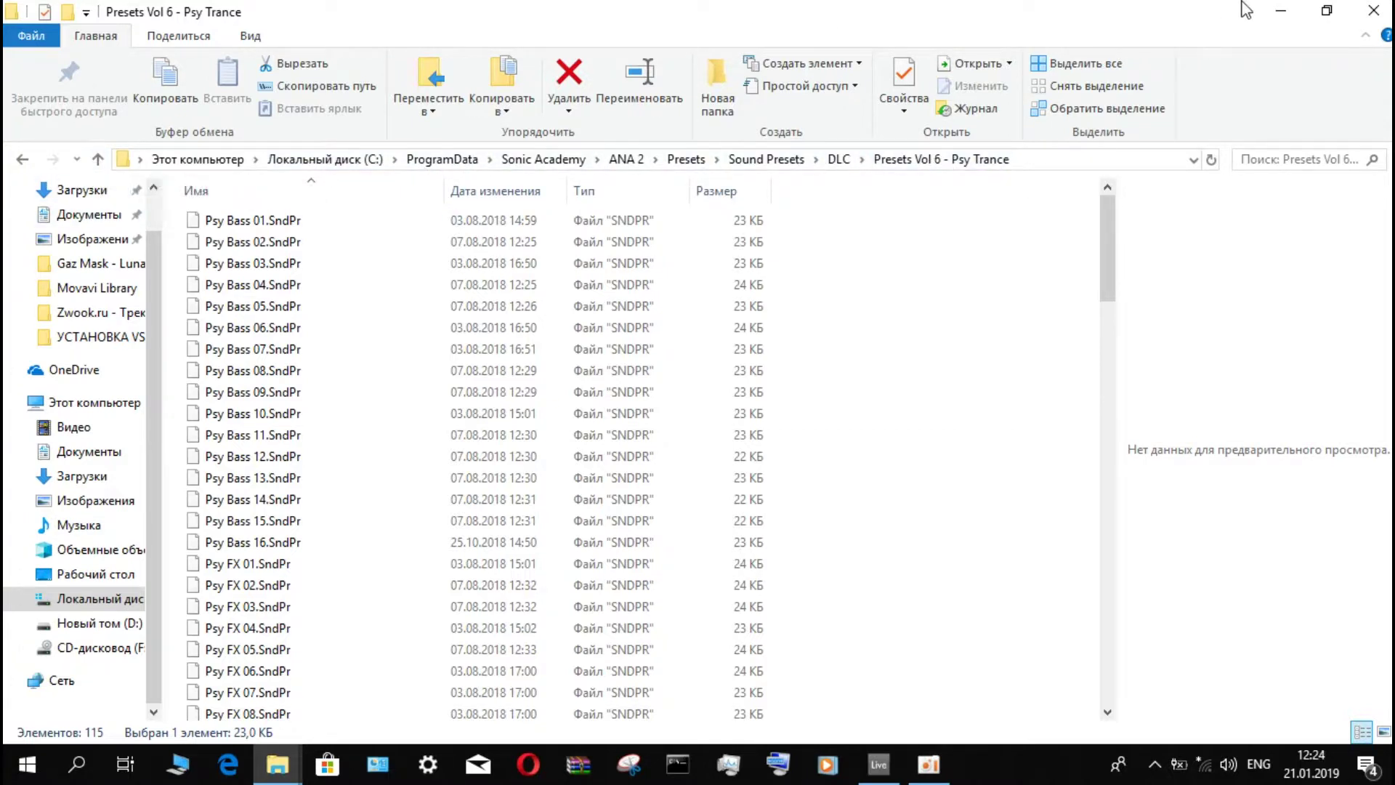
{"action": "left_click", "coordinate": [1279, 10]}
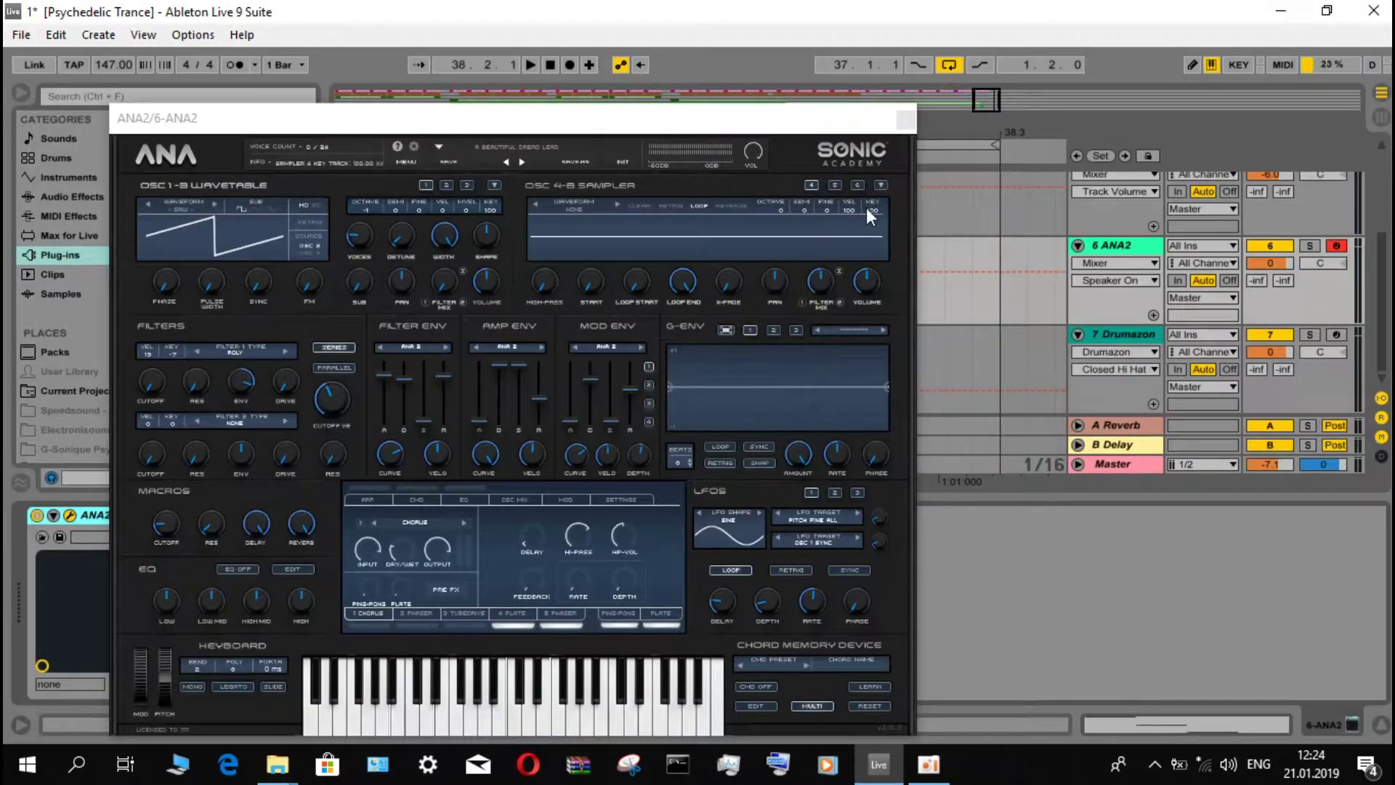
Step: Start loading a preset in ANA2 and browse to the local disk (C:)
{"action": "left_click", "coordinate": [407, 160]}
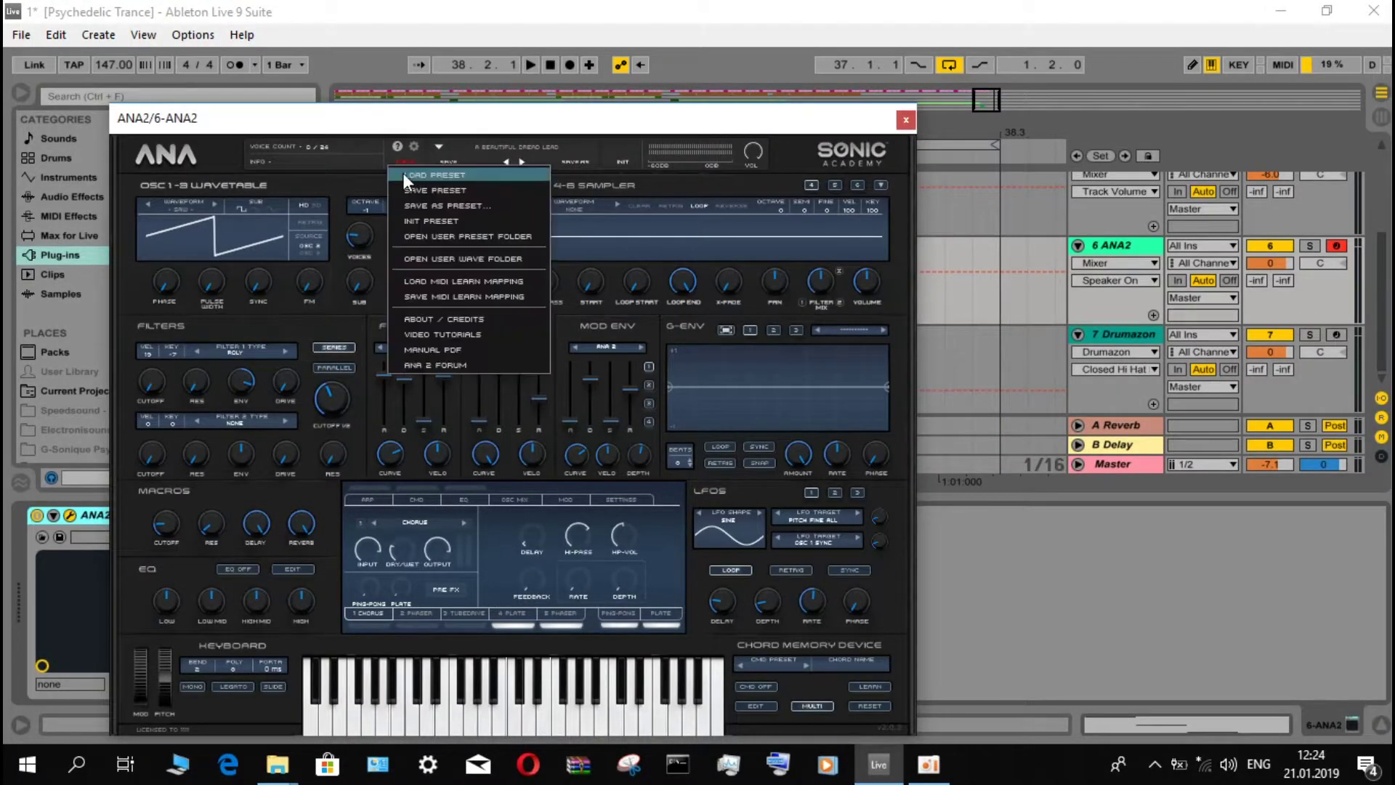
{"action": "left_click", "coordinate": [474, 174]}
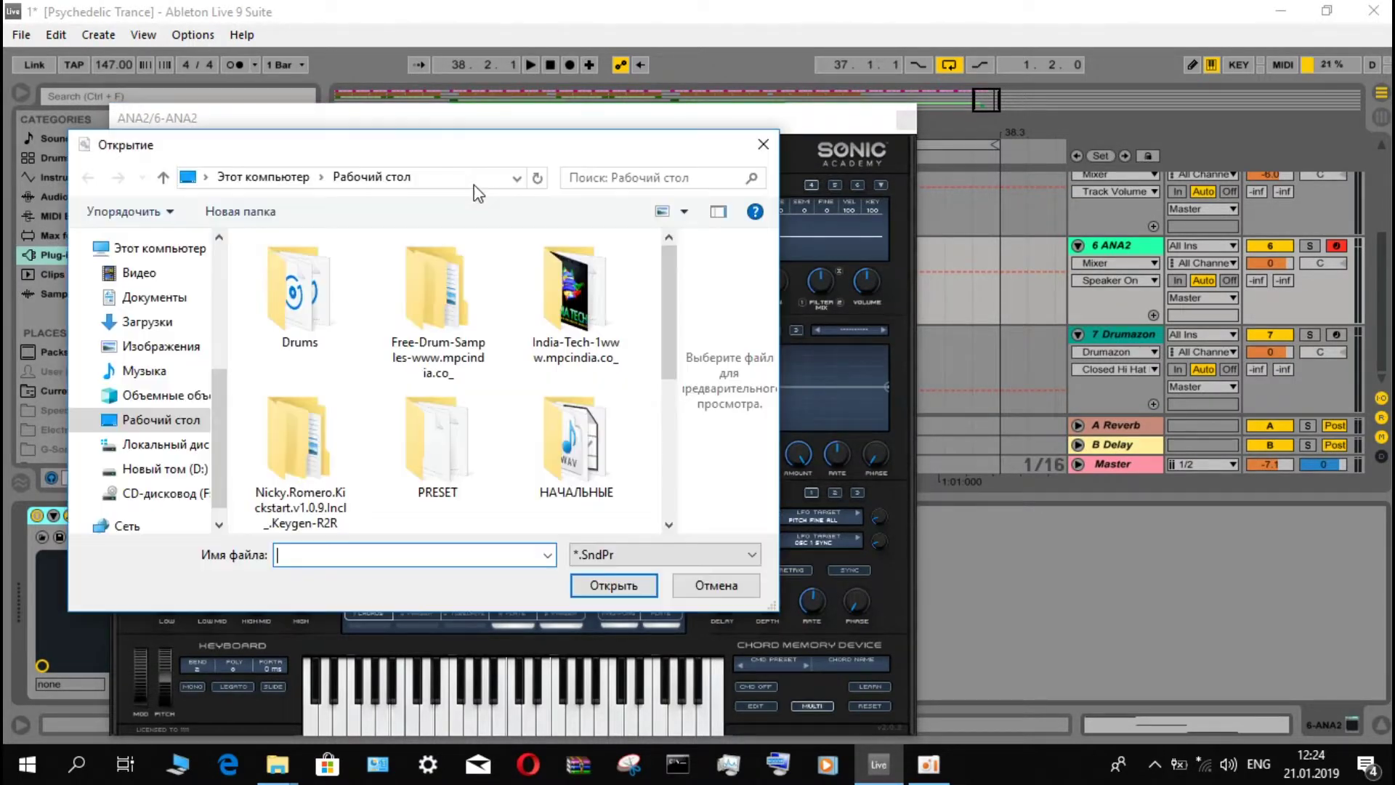
{"action": "left_click", "coordinate": [168, 446]}
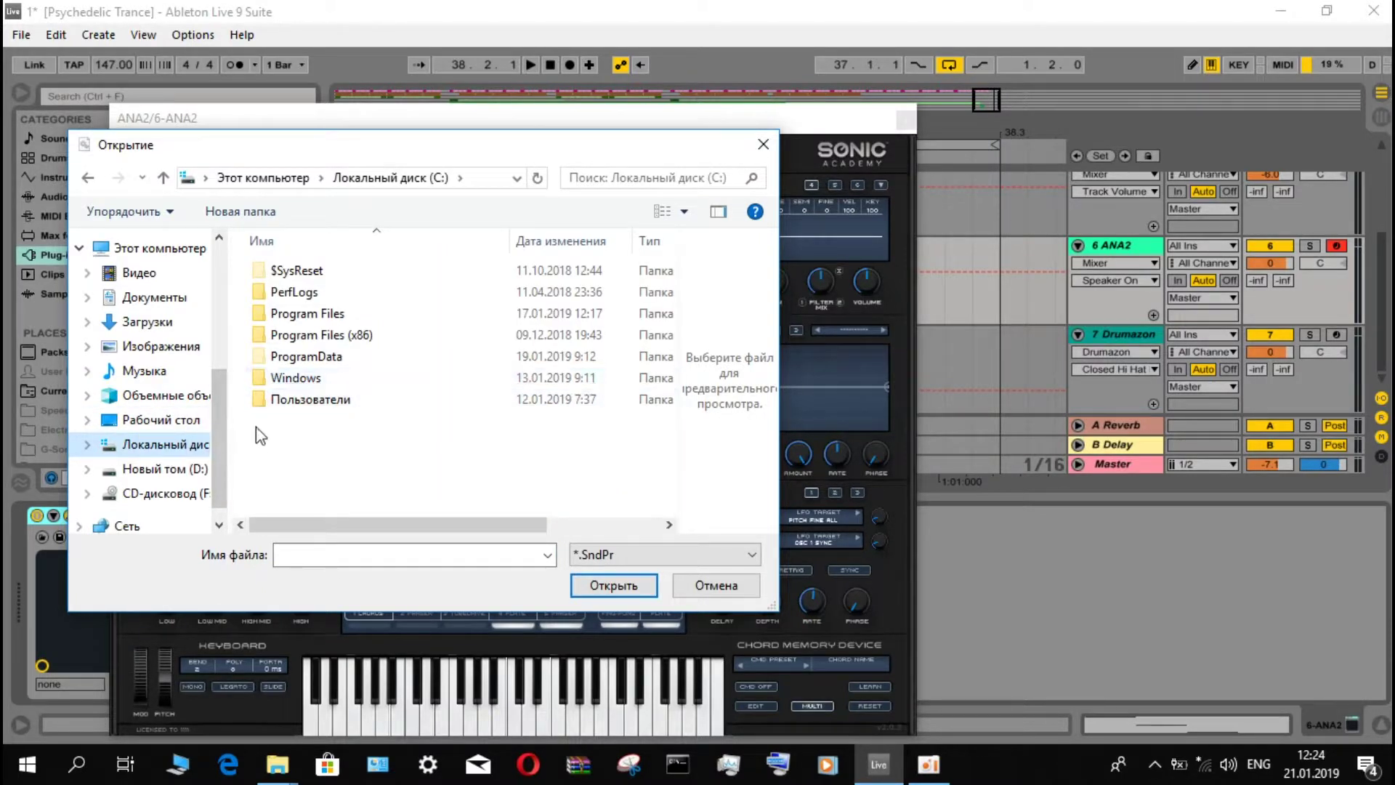
{"action": "double_click", "coordinate": [280, 401]}
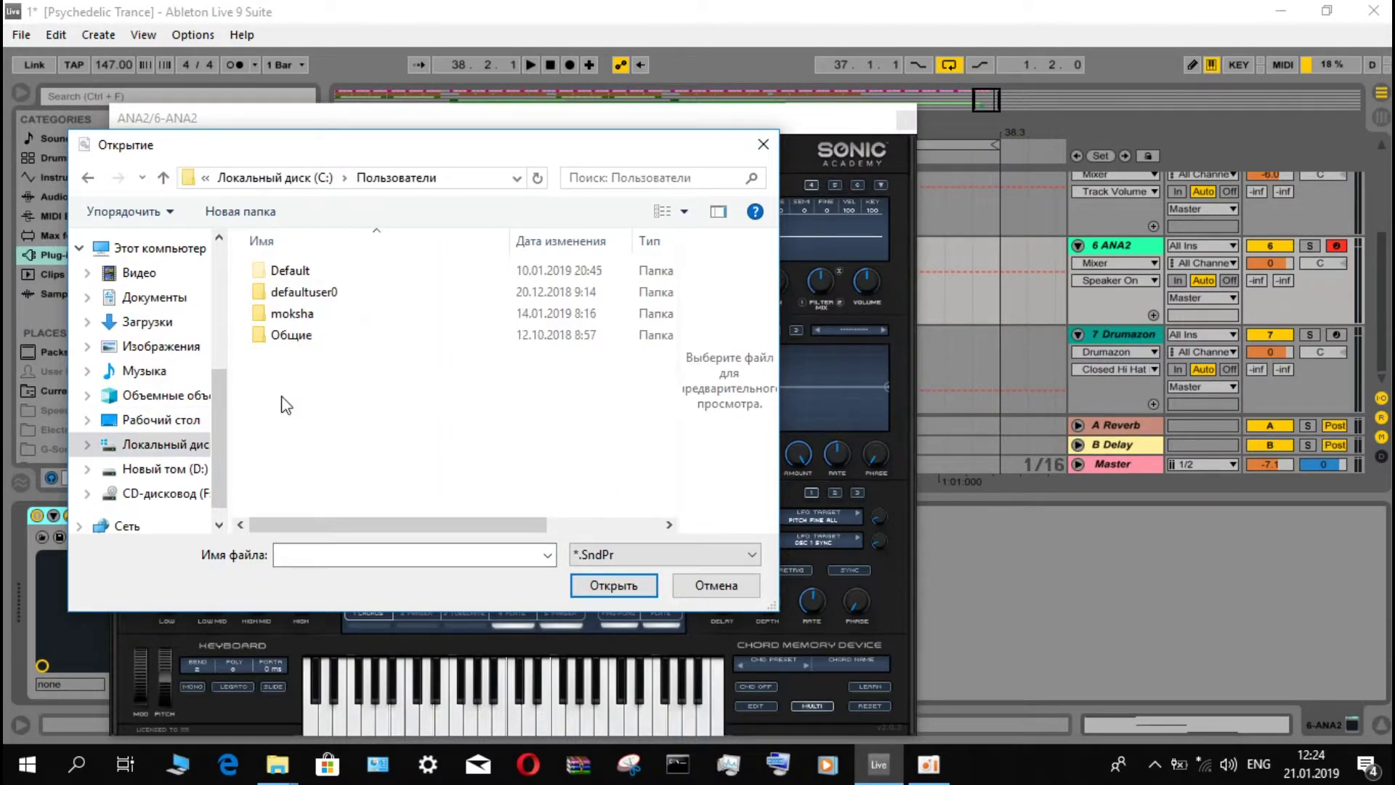
{"action": "left_click", "coordinate": [275, 319]}
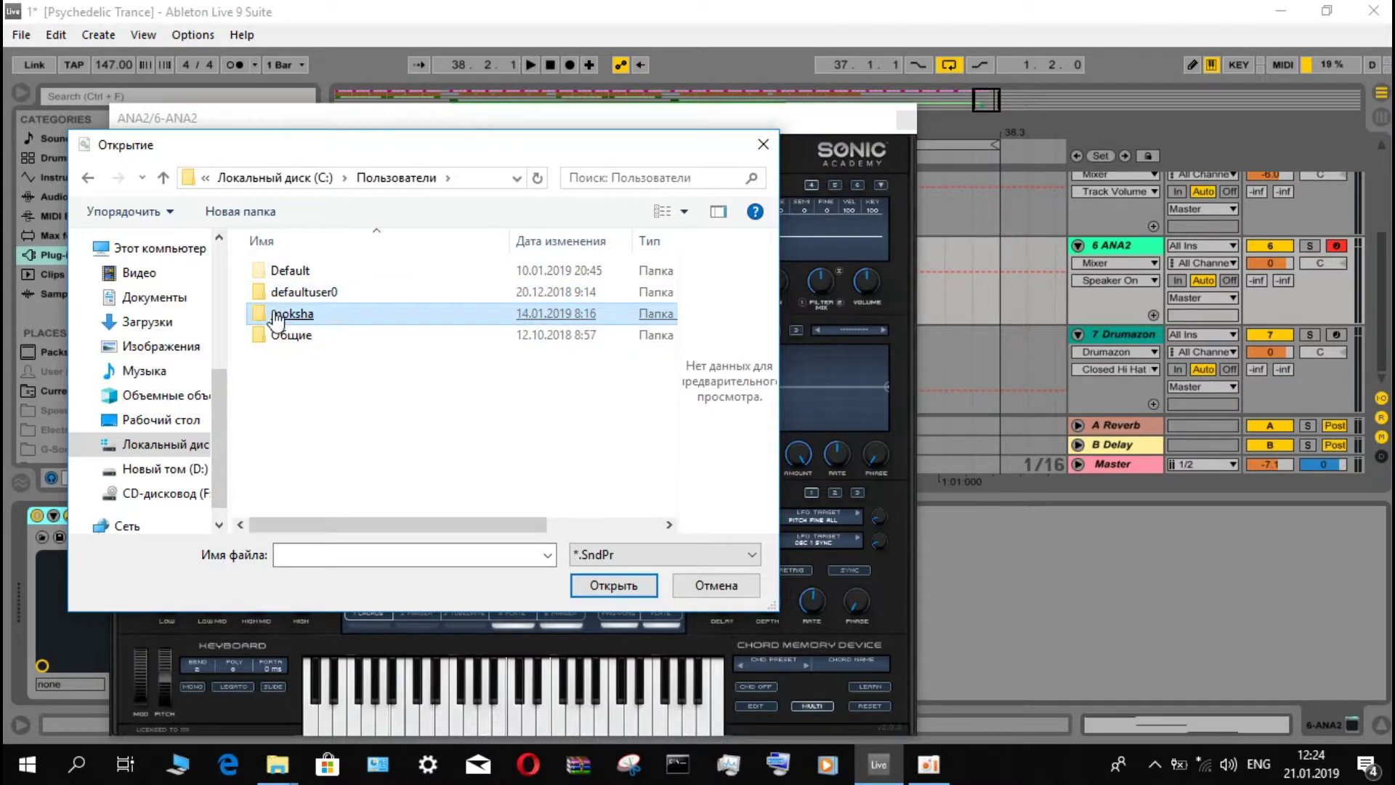
{"action": "double_click", "coordinate": [276, 318]}
{"action": "left_click", "coordinate": [281, 276]}
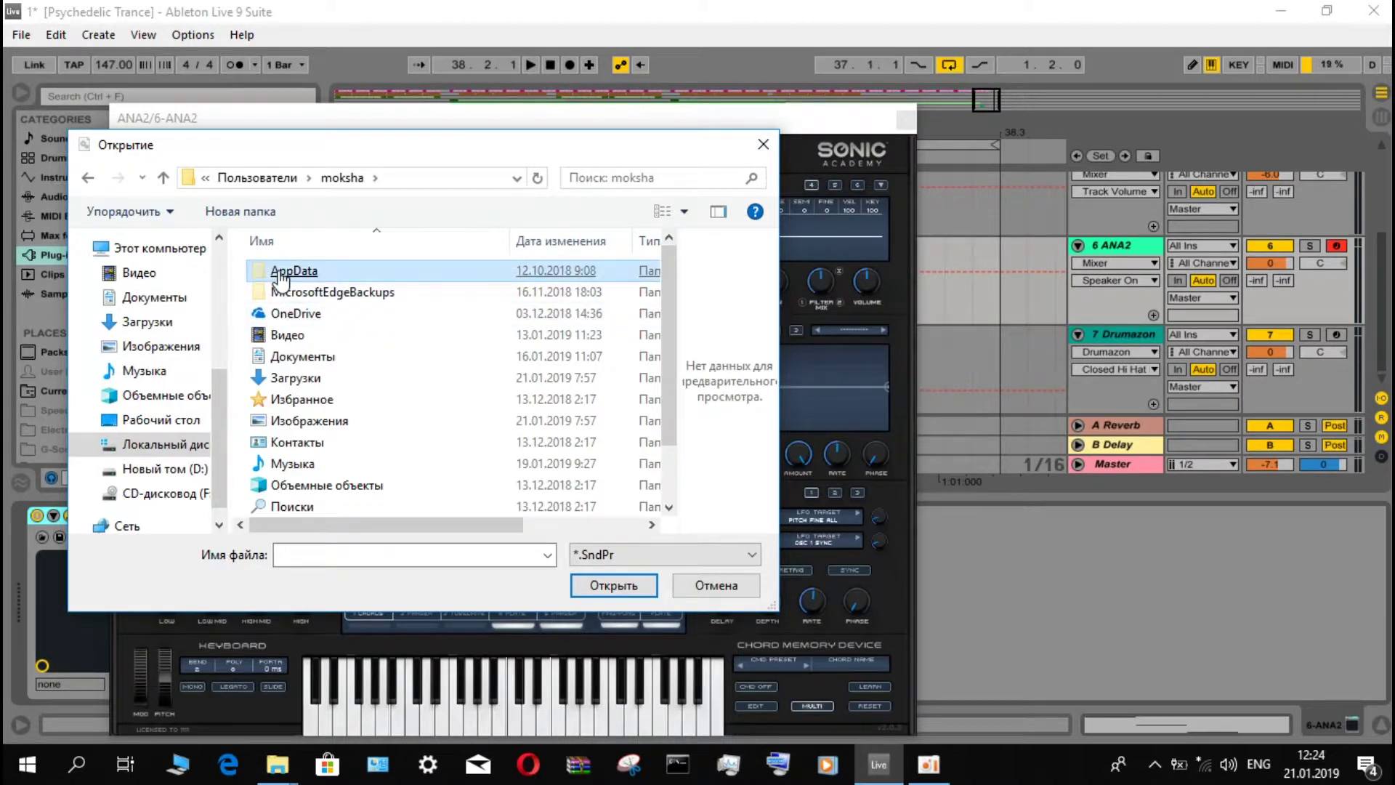
{"action": "left_click", "coordinate": [163, 177]}
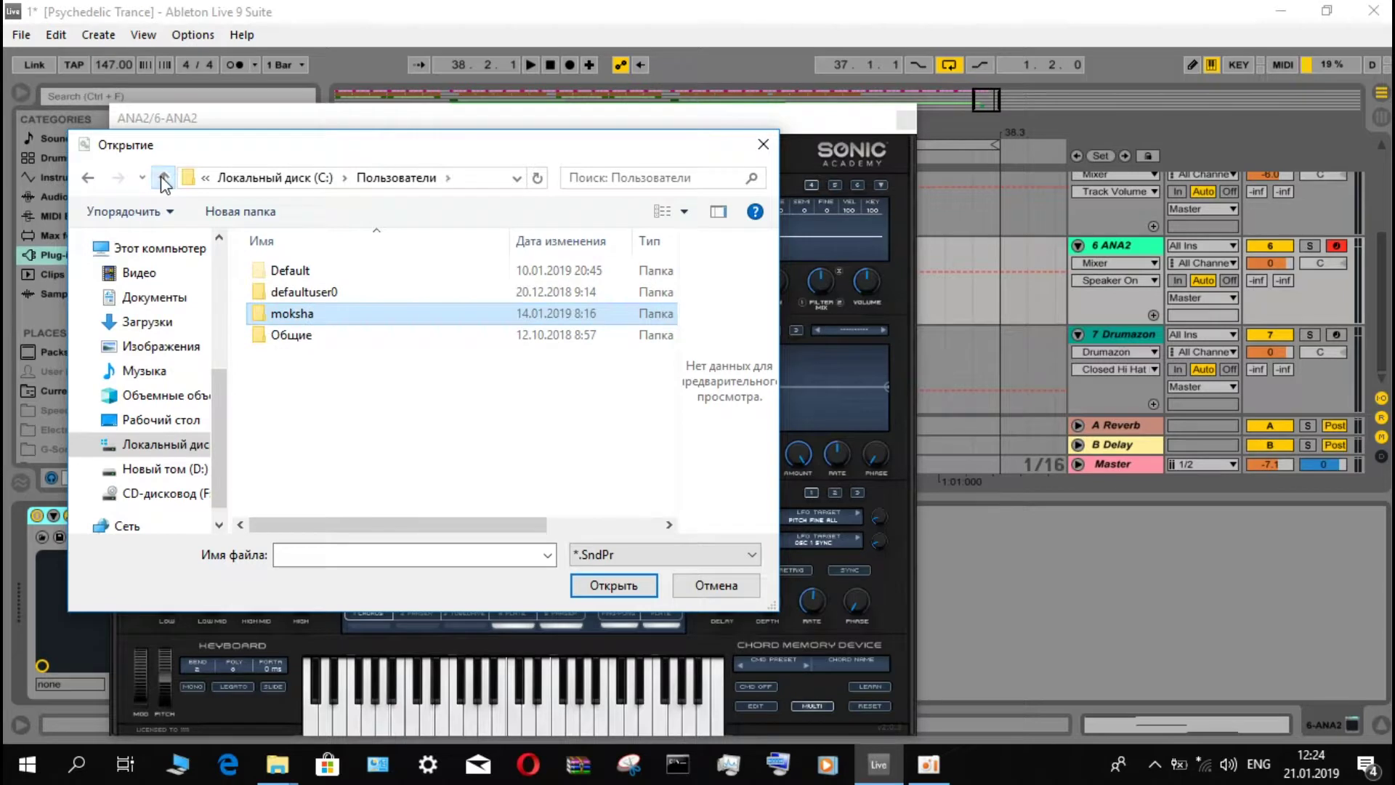
{"action": "left_click", "coordinate": [163, 178]}
{"action": "left_click", "coordinate": [163, 177]}
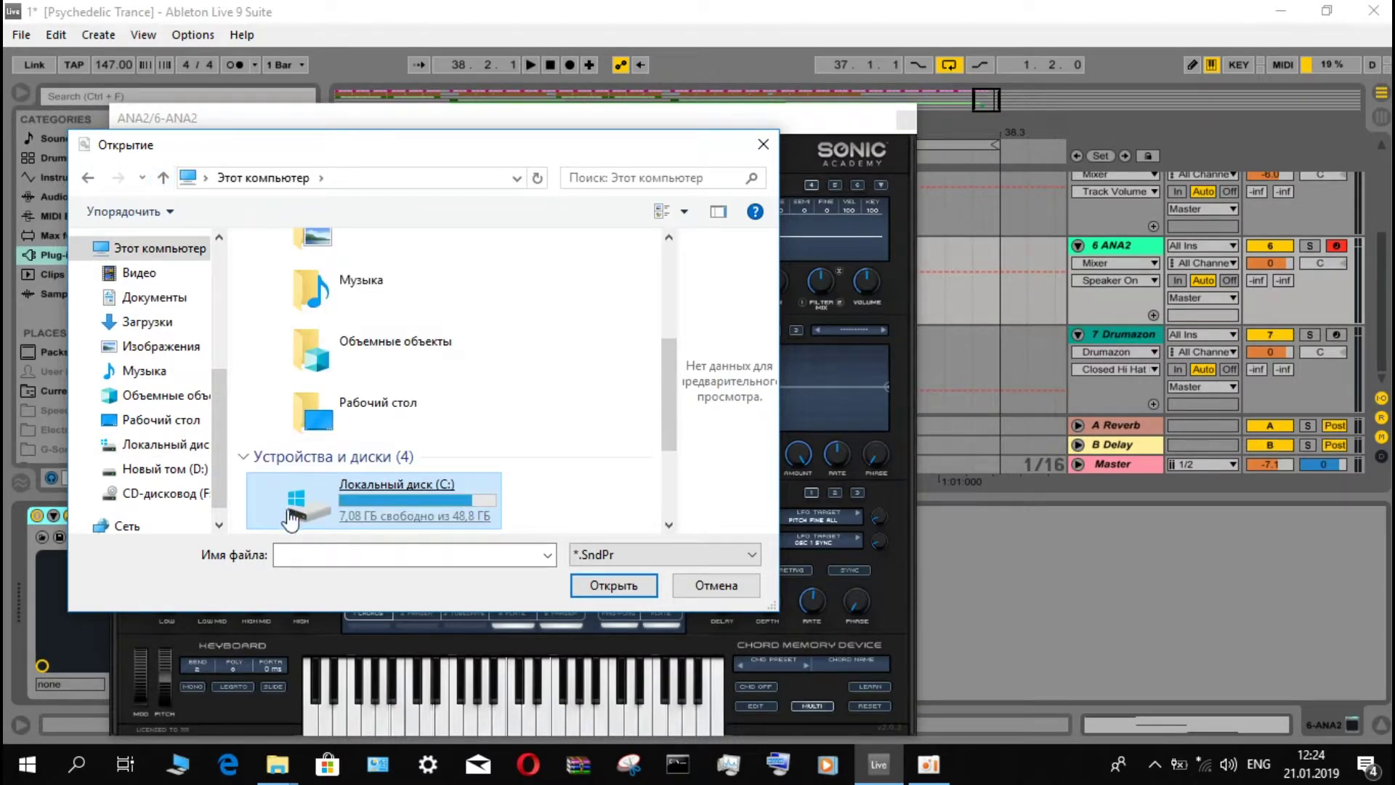
{"action": "double_click", "coordinate": [372, 502]}
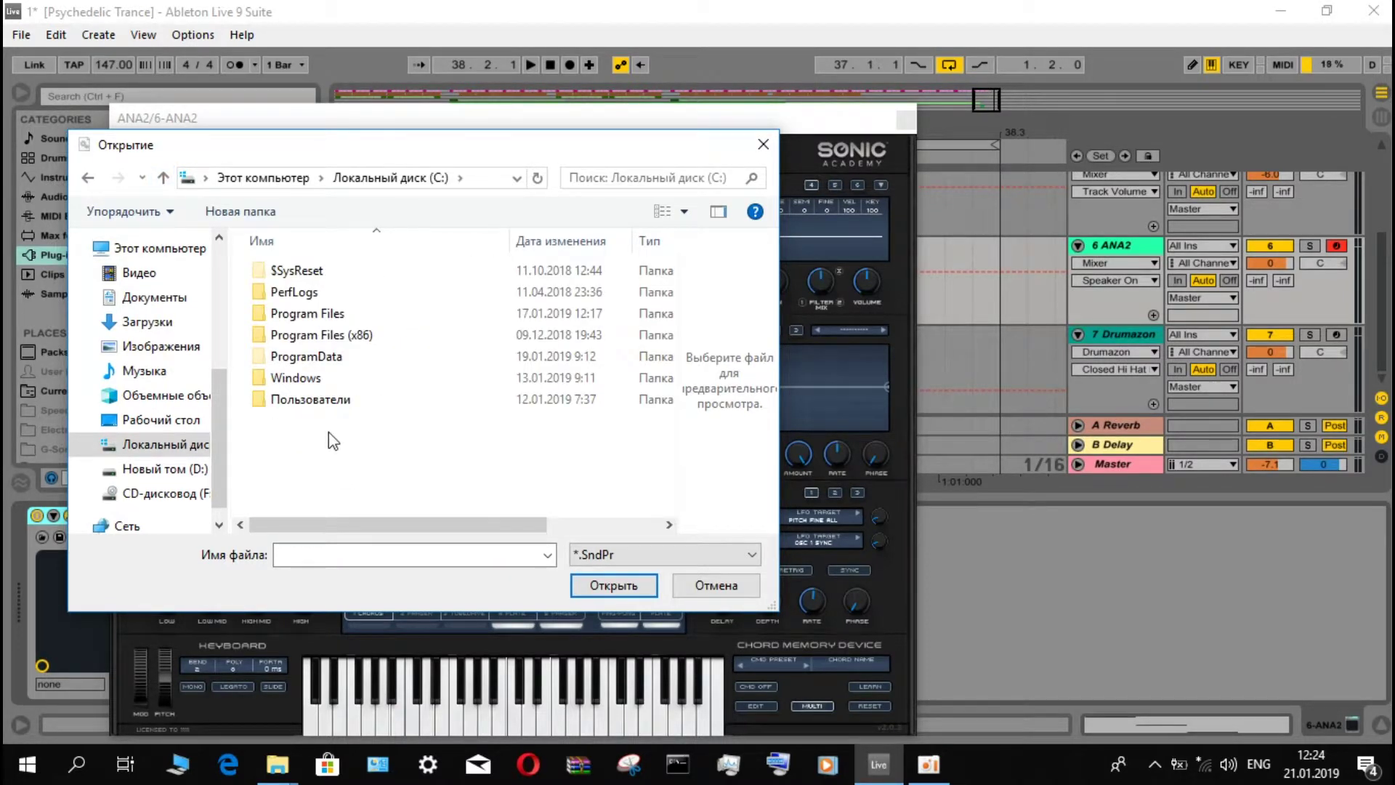
Step: Navigate to the ProgramData\Sonic Academy\ANA 2 folder for the preset to load
{"action": "double_click", "coordinate": [362, 359]}
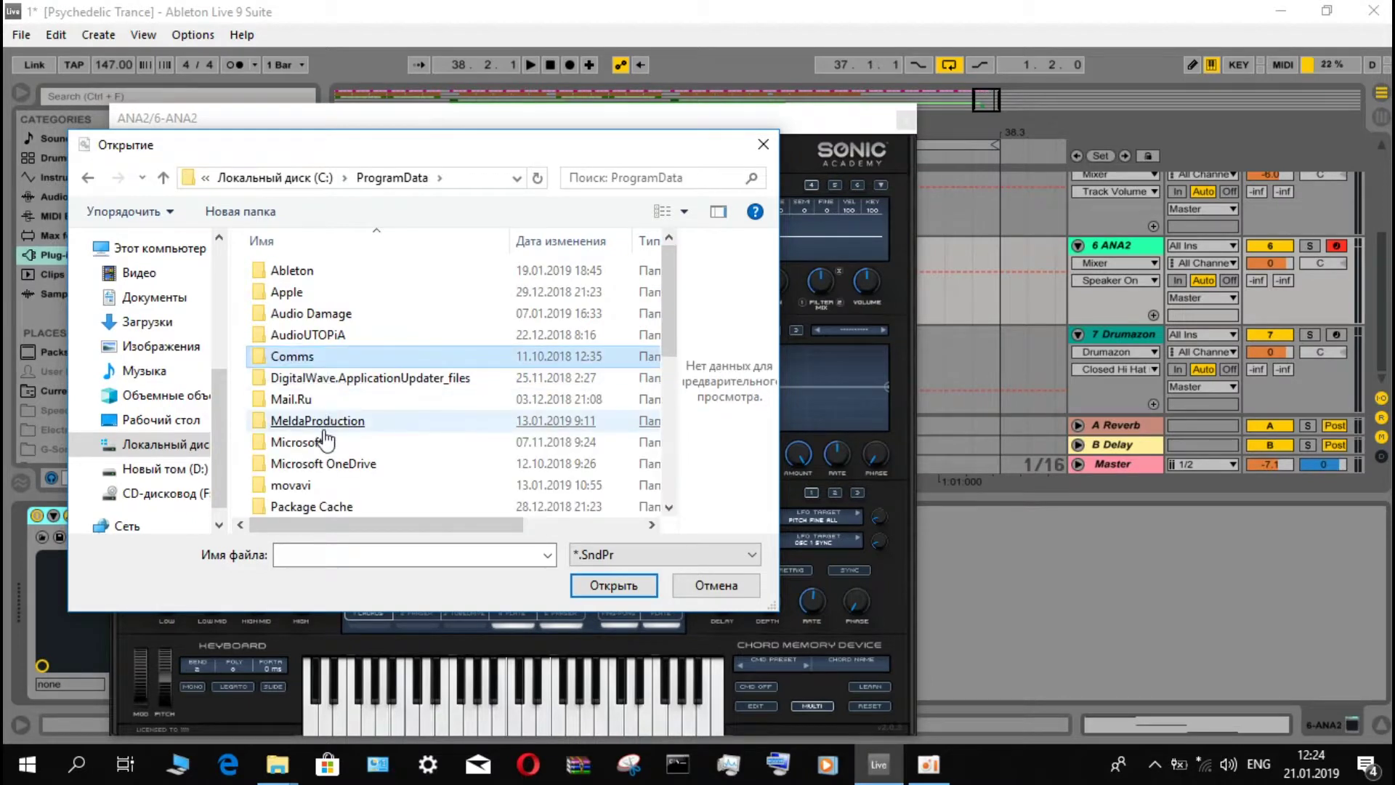
{"action": "scroll", "coordinate": [327, 450], "scroll_direction": "down", "scroll_amount": 2}
{"action": "left_click", "coordinate": [342, 462]}
{"action": "scroll", "coordinate": [345, 460], "scroll_direction": "down", "scroll_amount": 1}
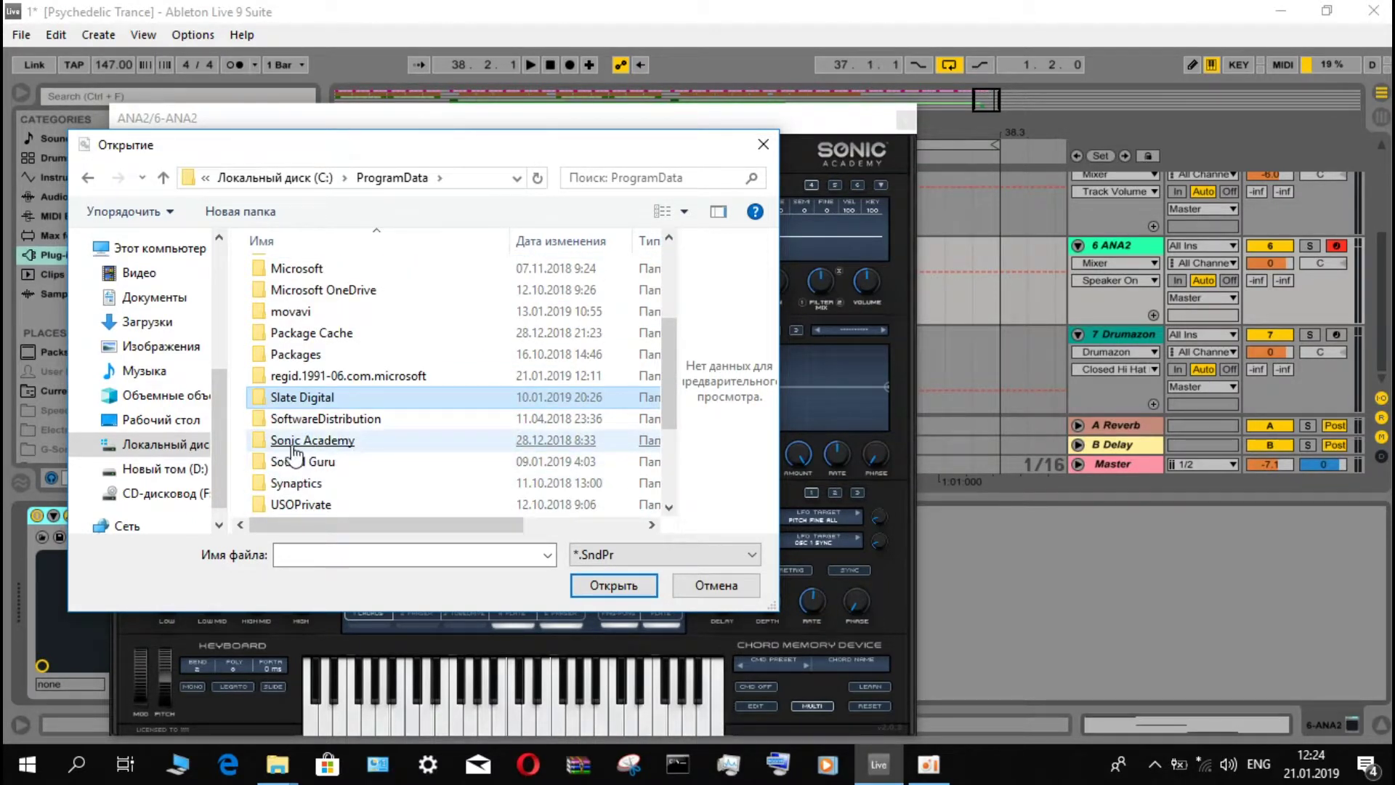
{"action": "double_click", "coordinate": [319, 445]}
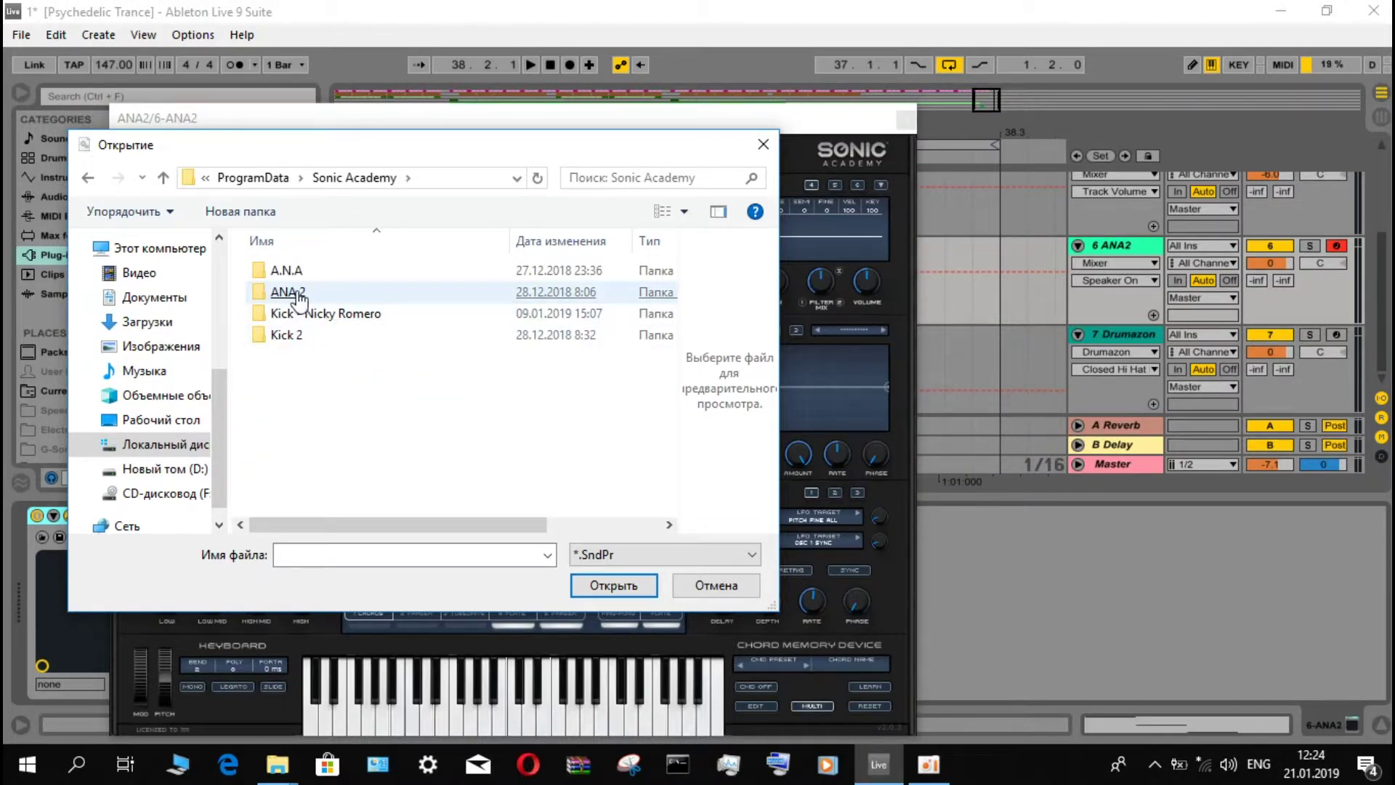
{"action": "double_click", "coordinate": [342, 296]}
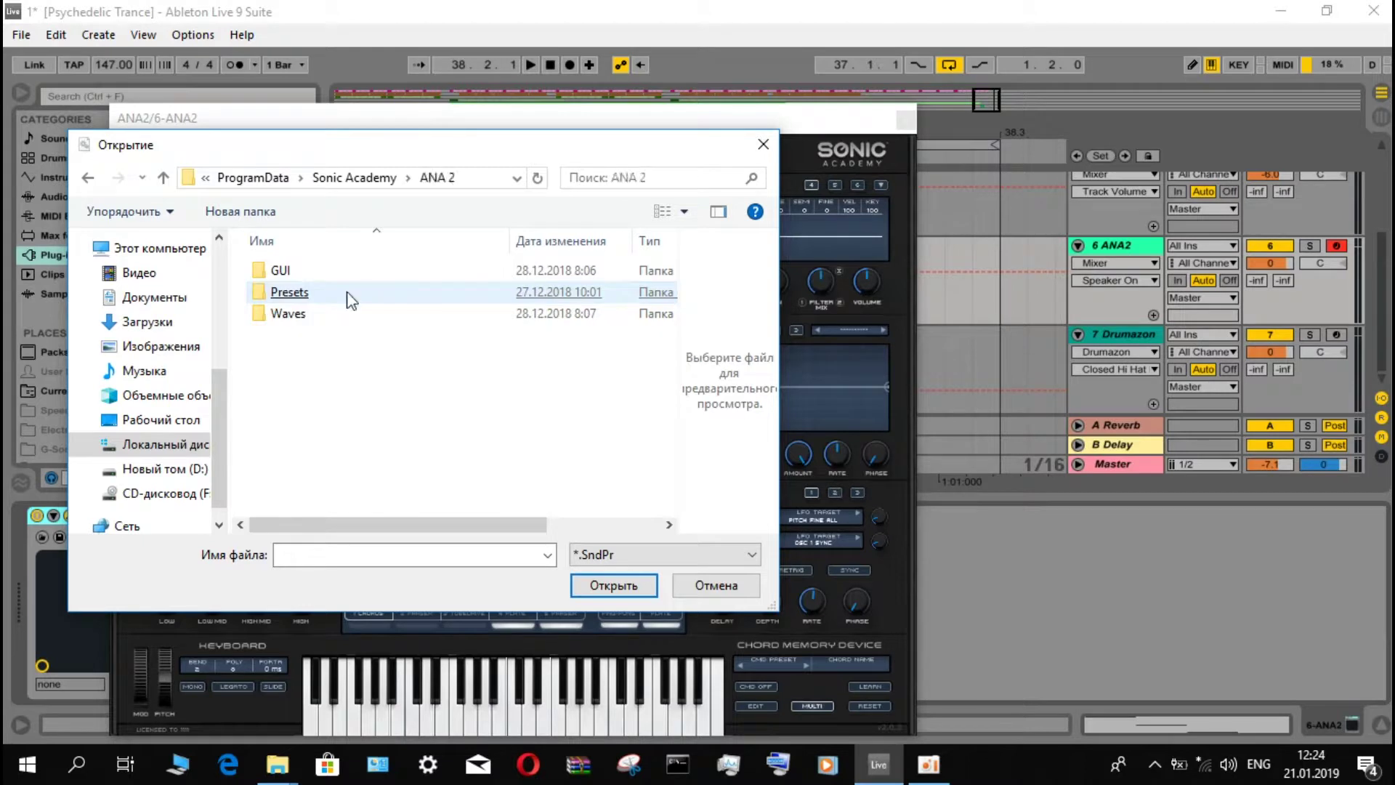
Step: Navigate to the Presets\Sound Presets\DLC\Presets Vol 6 - Psy Trance folder for the preset to load
{"action": "left_click", "coordinate": [298, 295]}
{"action": "double_click", "coordinate": [299, 297]}
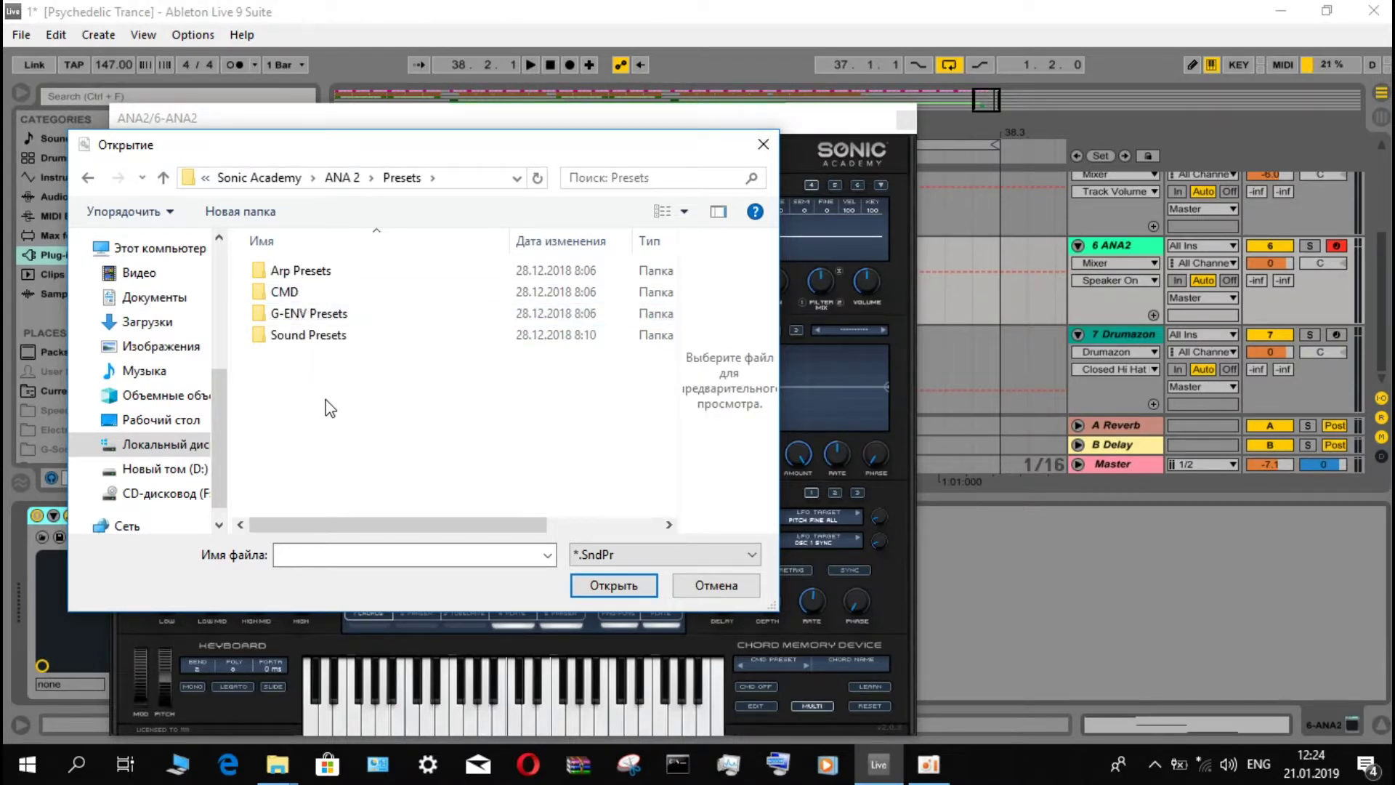
{"action": "double_click", "coordinate": [313, 336]}
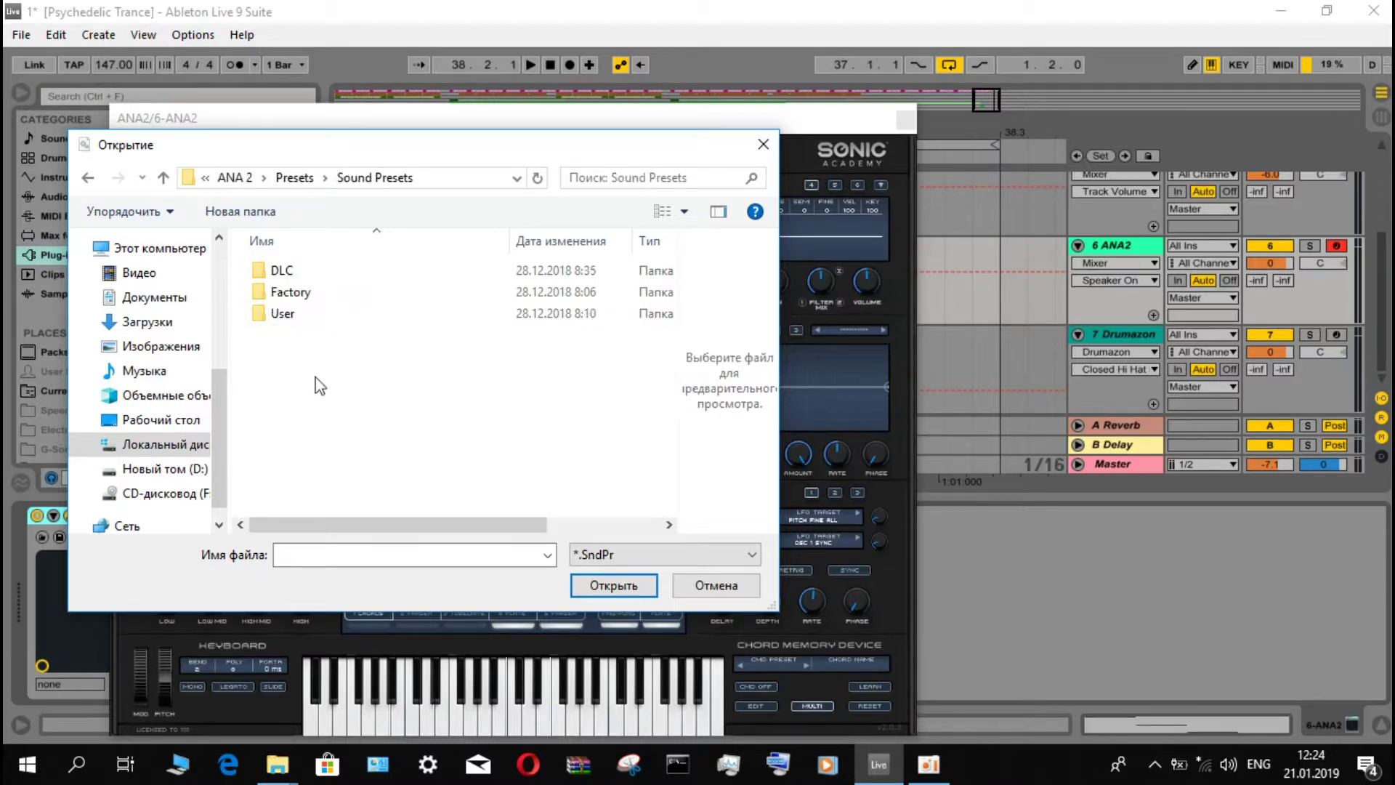
{"action": "left_click", "coordinate": [290, 272]}
{"action": "double_click", "coordinate": [291, 273]}
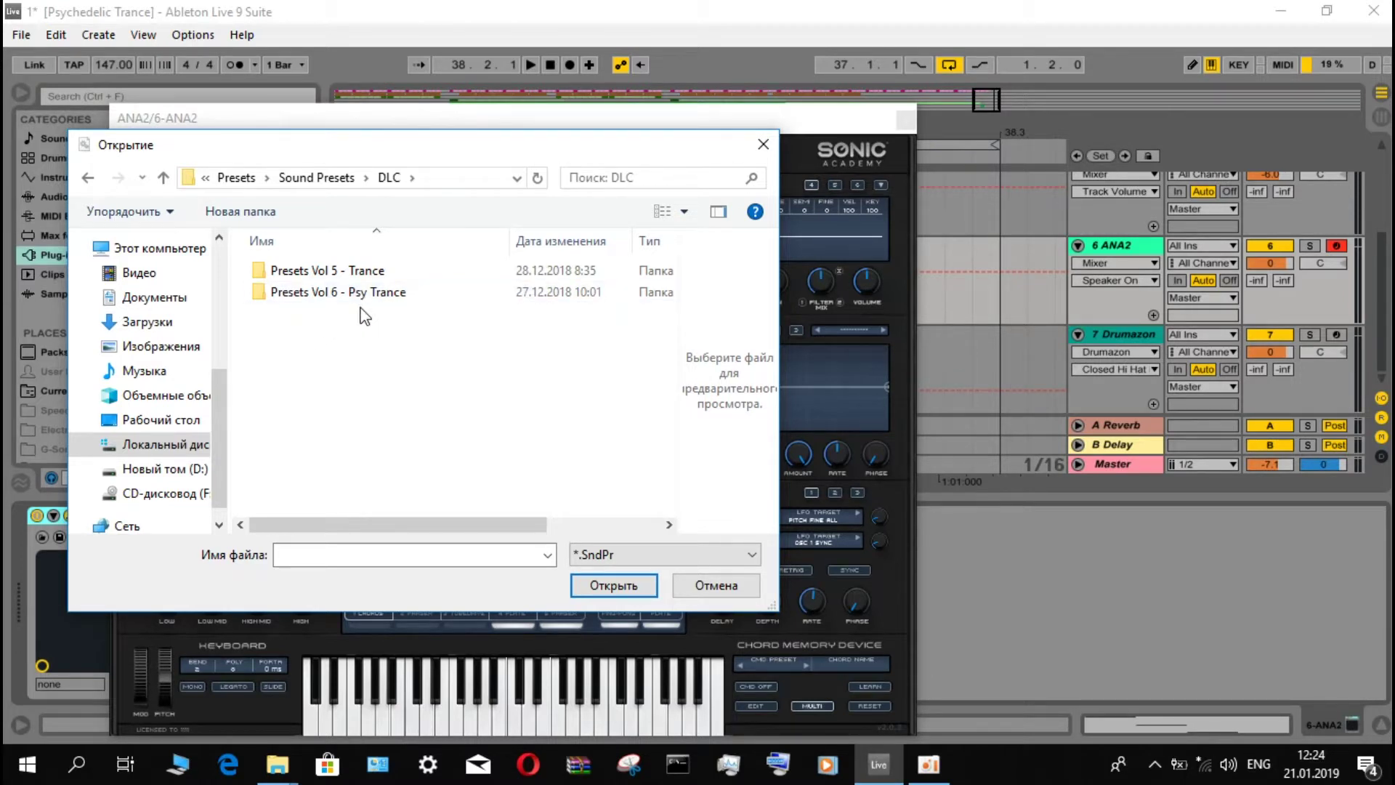
{"action": "double_click", "coordinate": [336, 313]}
Step: Find the Psy FX 01.SndPr preset among the Psy Trance files and load it into ANA2
{"action": "left_click", "coordinate": [341, 339]}
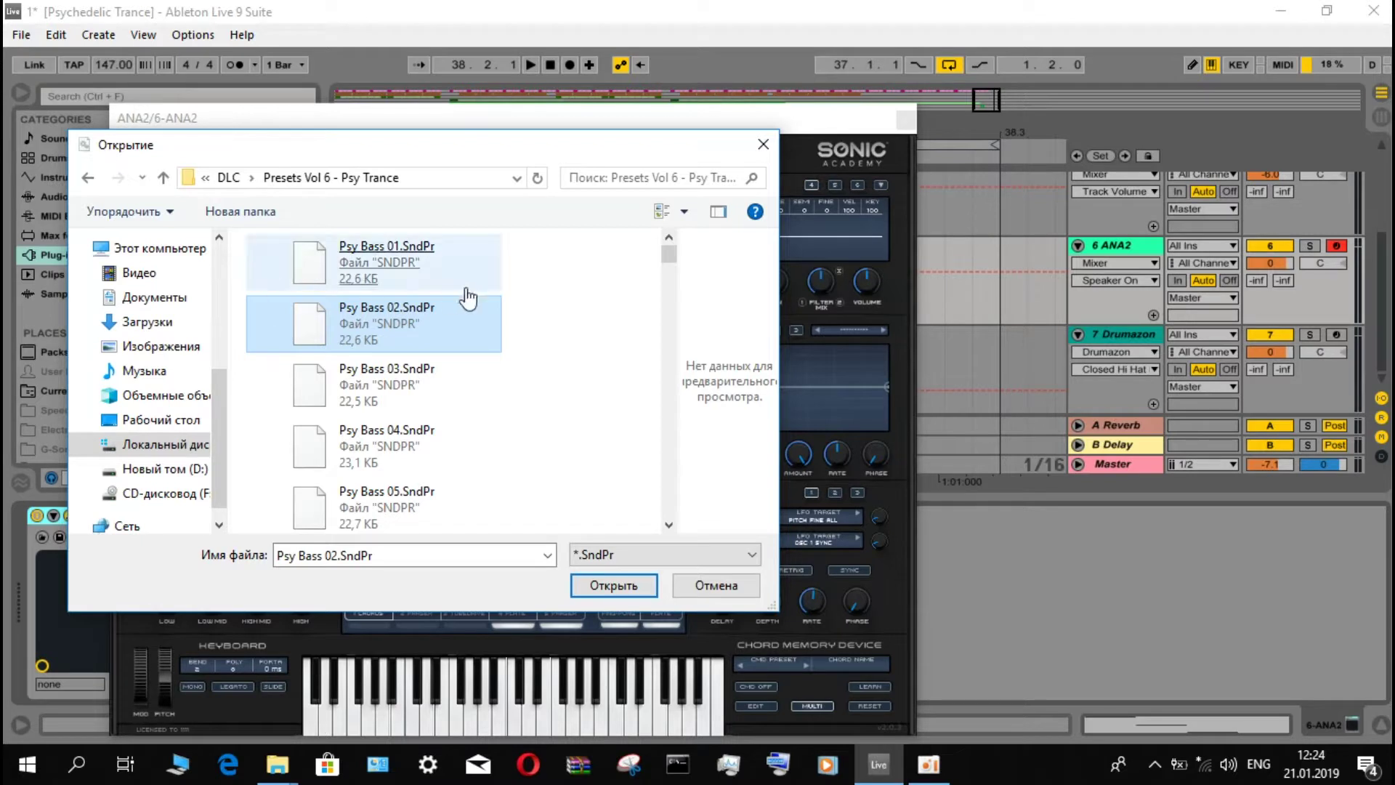
{"action": "left_click_drag", "start_coordinate": [669, 258], "coordinate": [670, 287]}
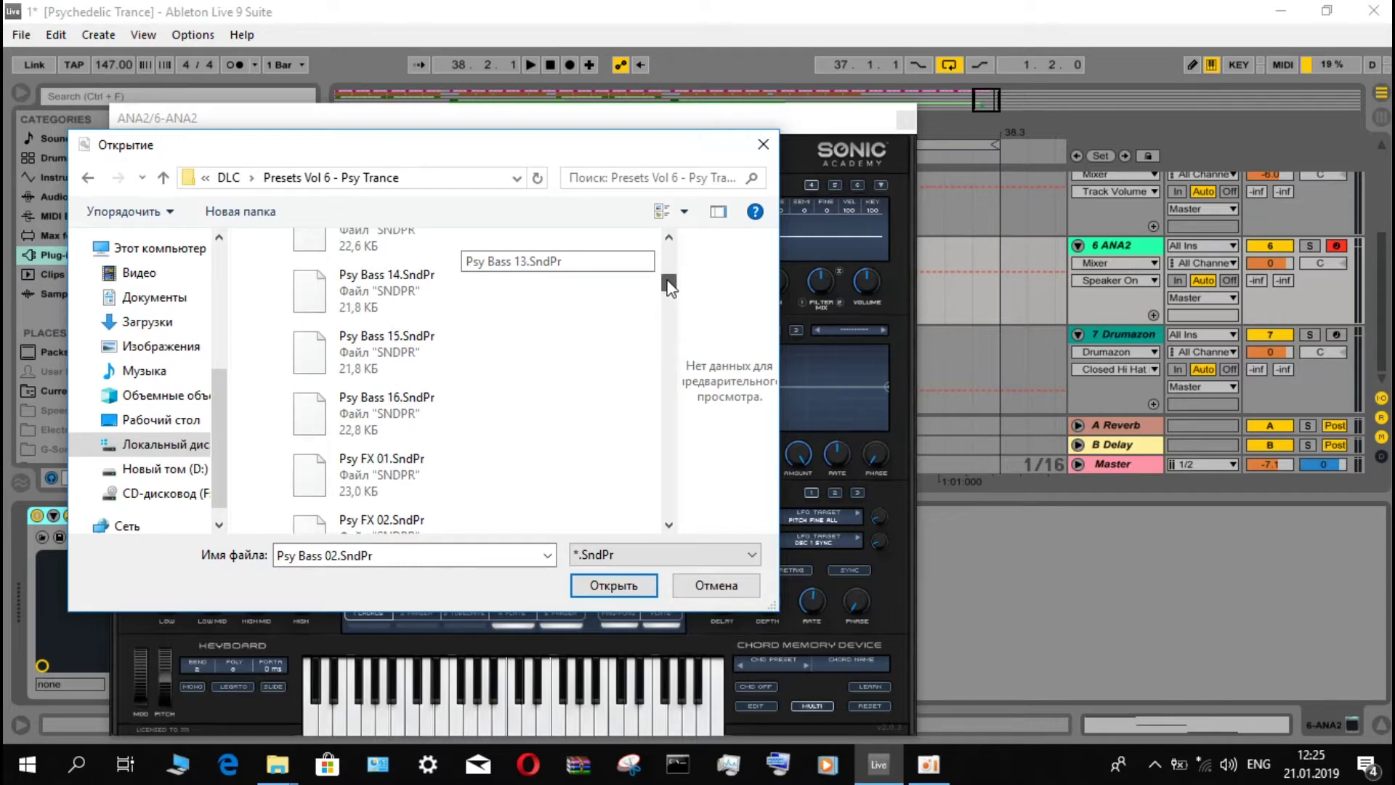
{"action": "double_click", "coordinate": [358, 476]}
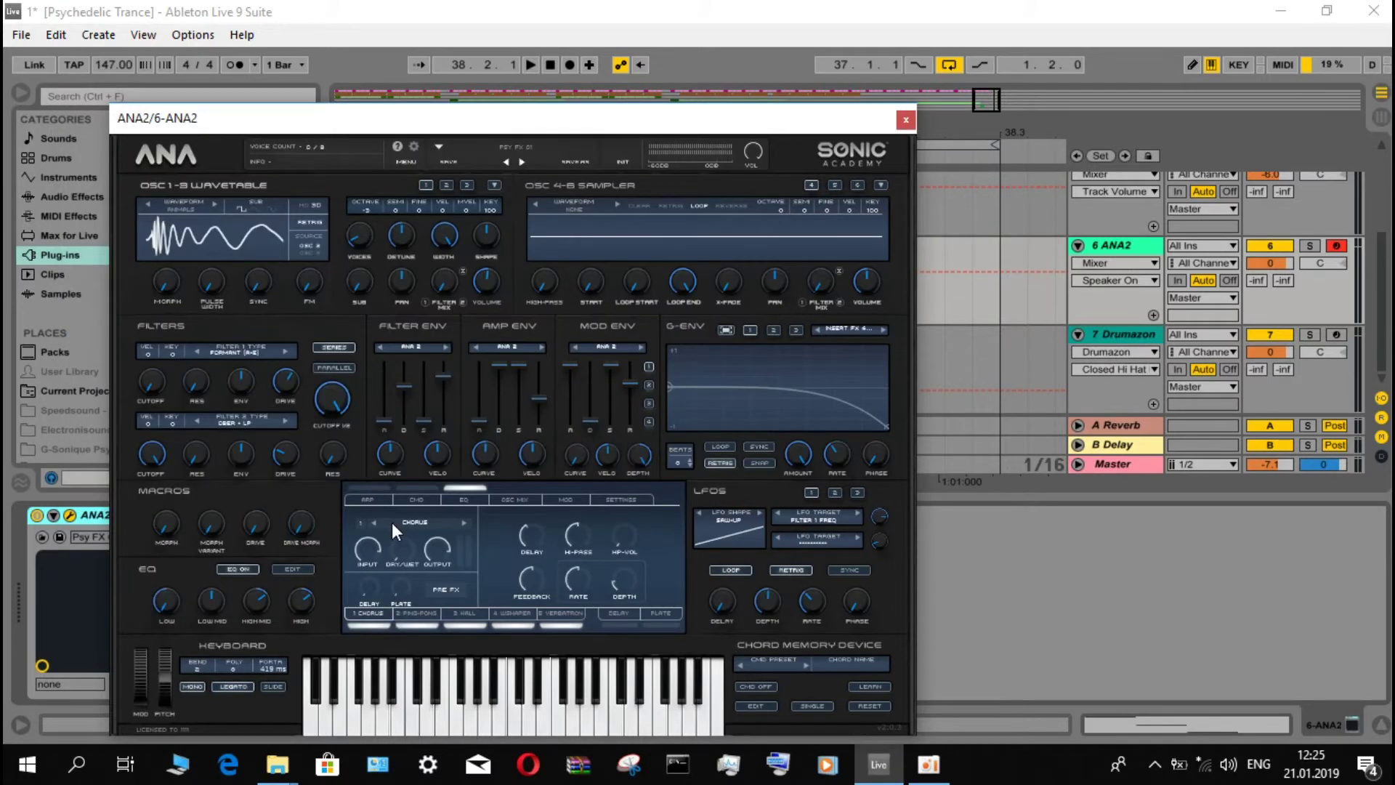
Step: Audition the Psy FX 01 preset with low and high notes across ANA2's on-screen keyboard, and close the plug-in window
{"action": "left_click", "coordinate": [403, 717]}
{"action": "left_click", "coordinate": [453, 718]}
{"action": "left_click", "coordinate": [482, 714]}
{"action": "left_click", "coordinate": [539, 712]}
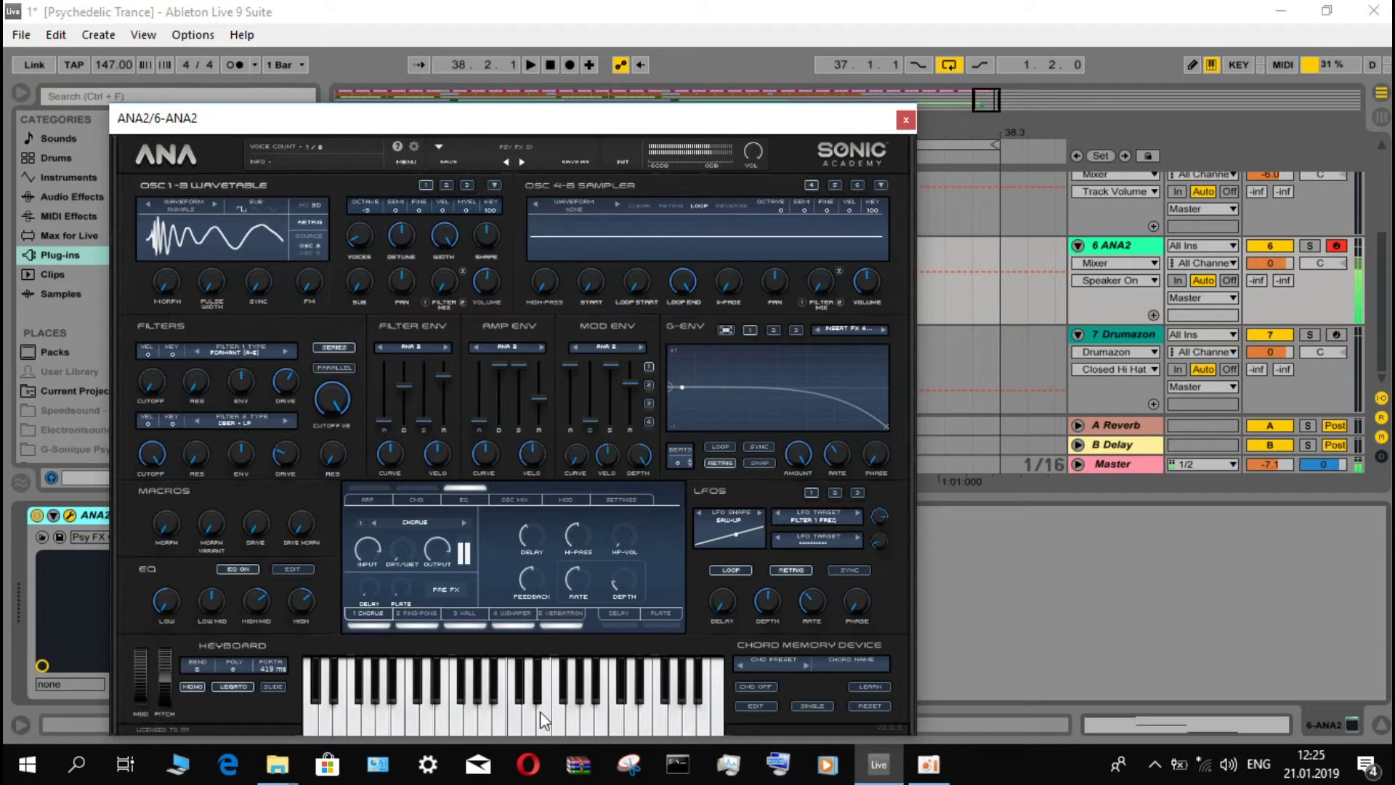
{"action": "left_click", "coordinate": [614, 715]}
{"action": "left_click", "coordinate": [669, 717]}
{"action": "left_click", "coordinate": [576, 701]}
{"action": "left_click", "coordinate": [407, 691]}
{"action": "left_click", "coordinate": [374, 701]}
{"action": "left_click", "coordinate": [403, 703]}
{"action": "left_click", "coordinate": [402, 704]}
{"action": "left_click", "coordinate": [361, 703]}
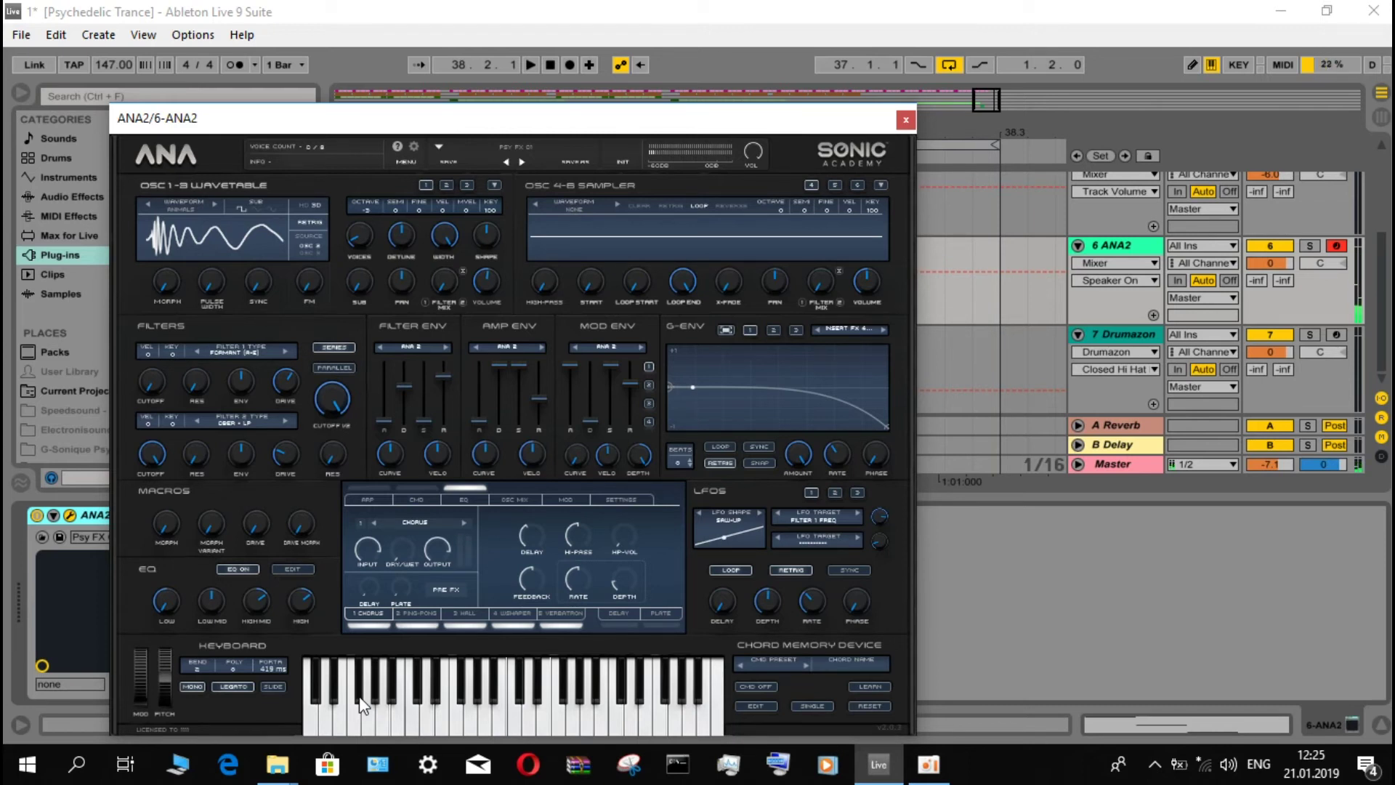
{"action": "left_click", "coordinate": [361, 704]}
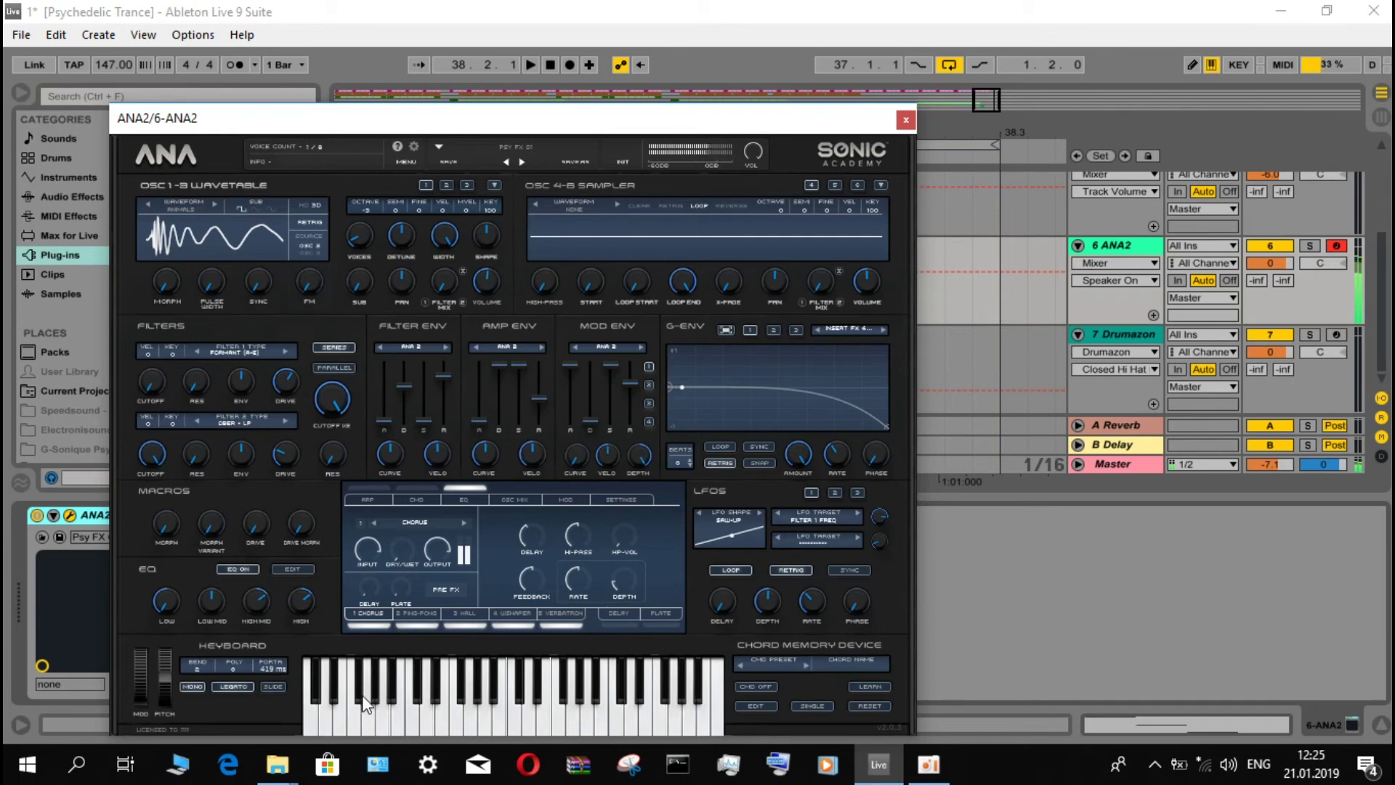
{"action": "mouse_move", "coordinate": [600, 701]}
{"action": "left_mouse_down"}
{"action": "mouse_move", "coordinate": [533, 723]}
{"action": "mouse_move", "coordinate": [369, 714]}
{"action": "left_mouse_up"}
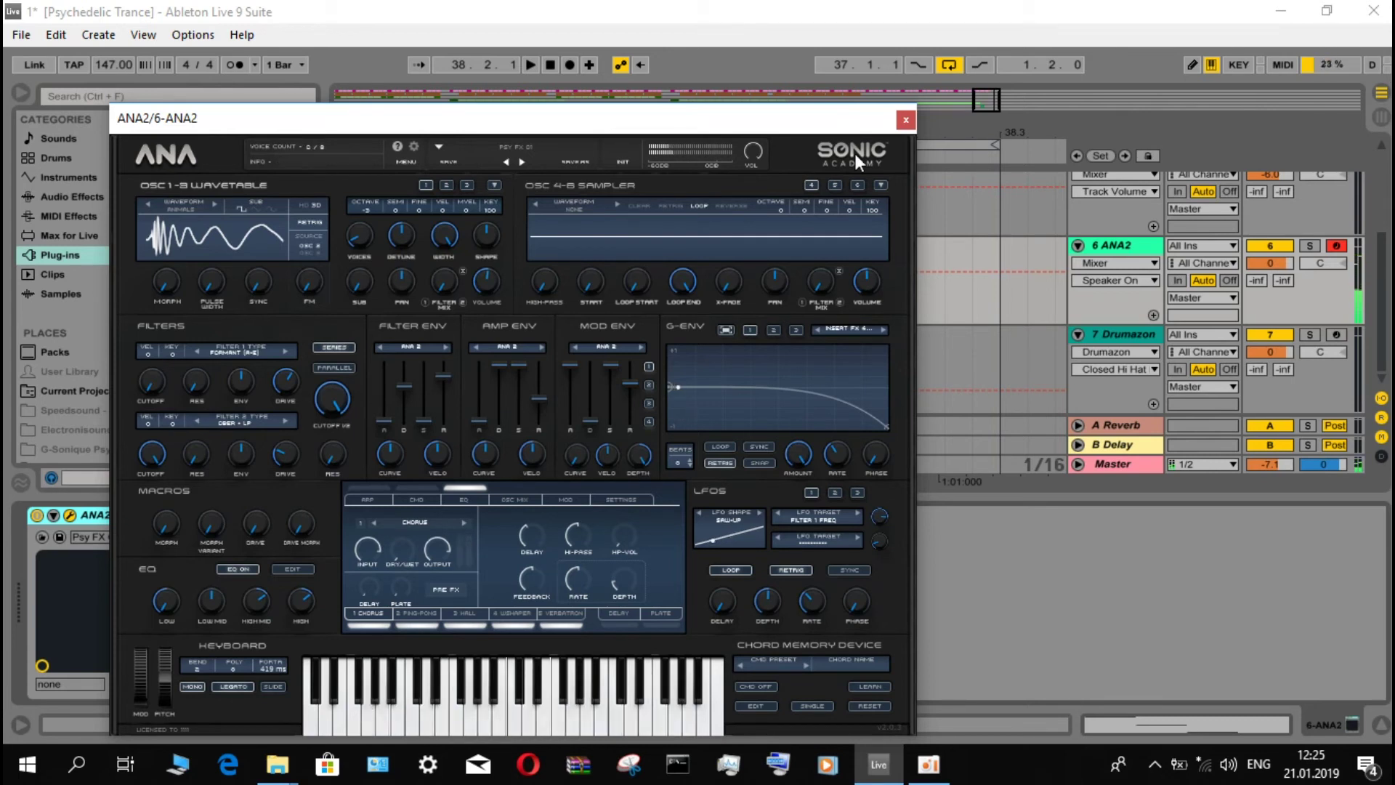
{"action": "left_click", "coordinate": [906, 120]}
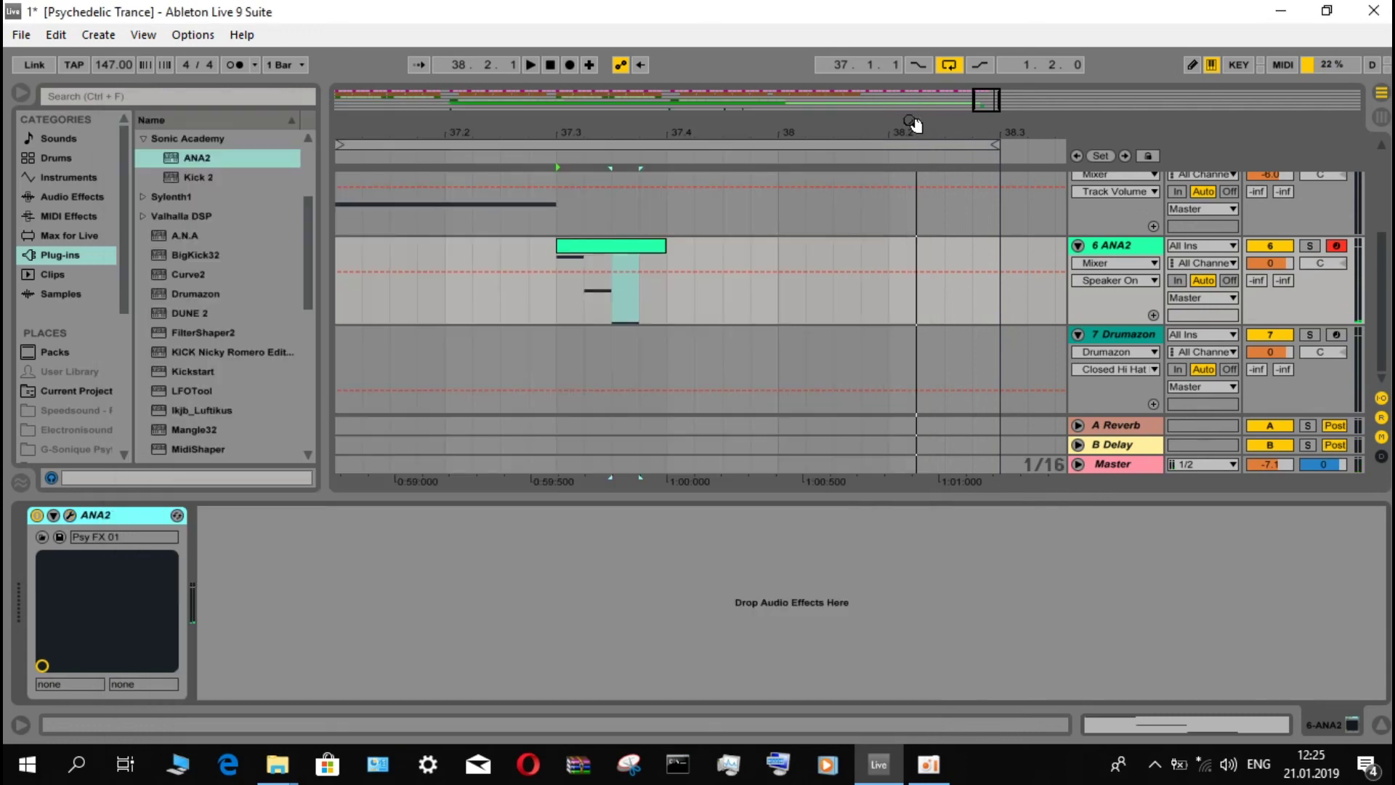
{"action": "left_click", "coordinate": [929, 764]}
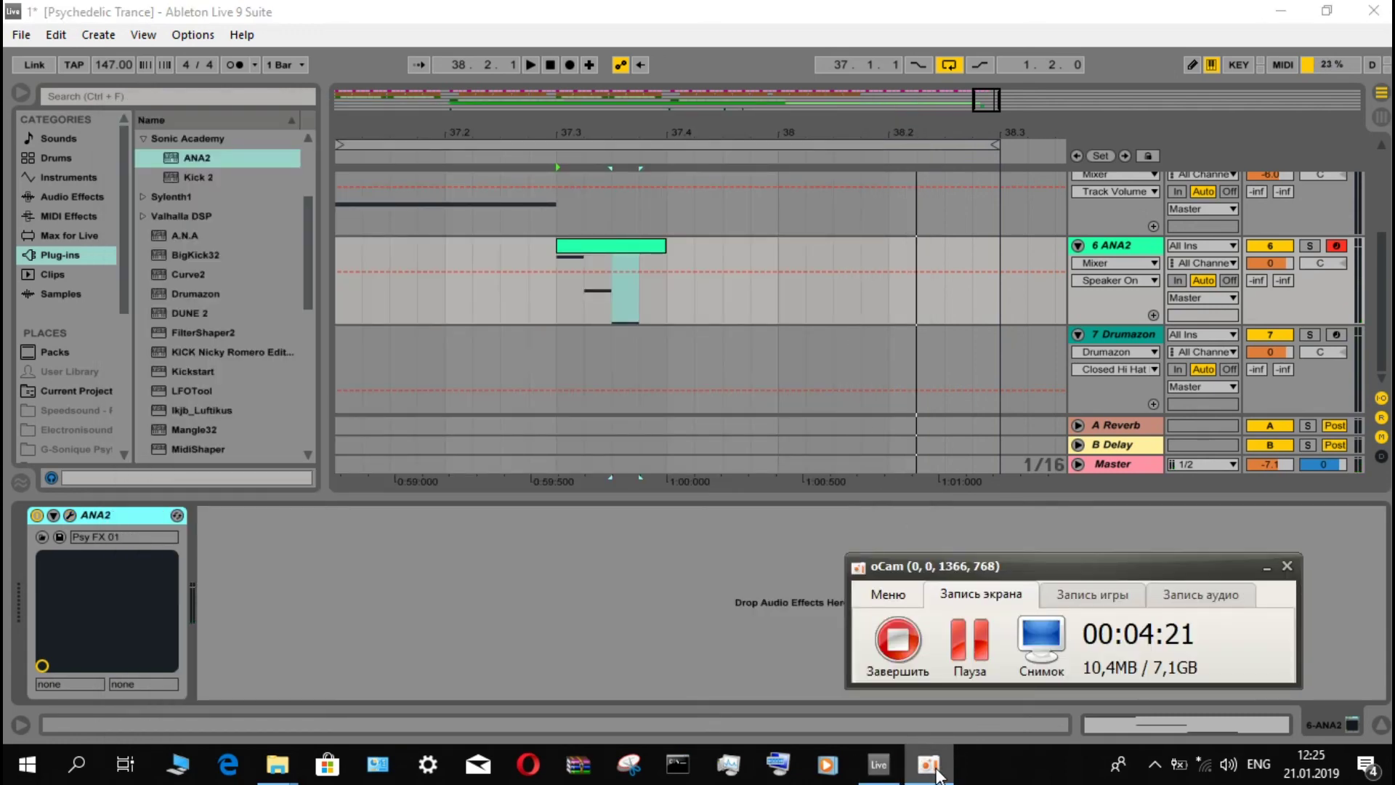